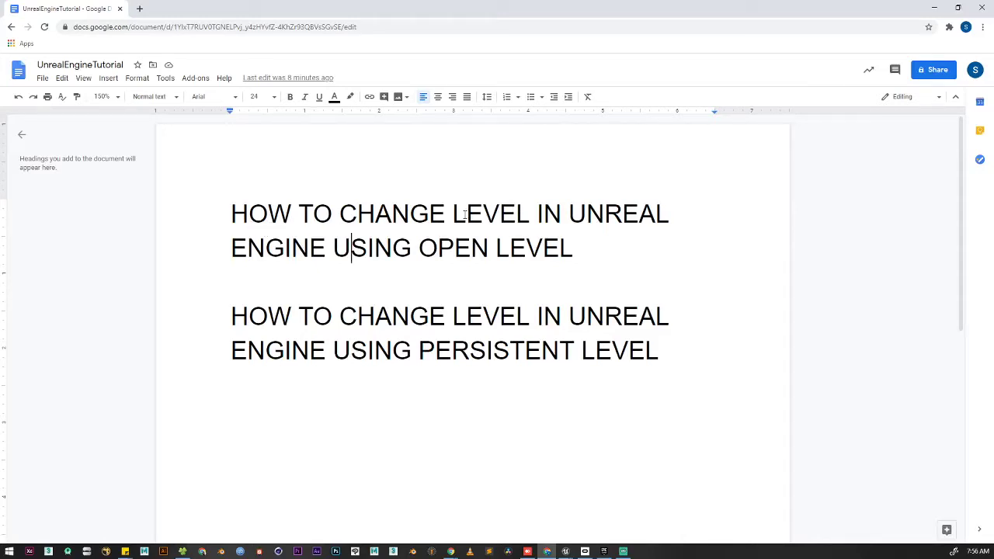
Examine the two document headings on changing levels with Open Level and with Persistent Level
{"action": "left_click_drag", "start_coordinate": [464, 215], "coordinate": [587, 251]}
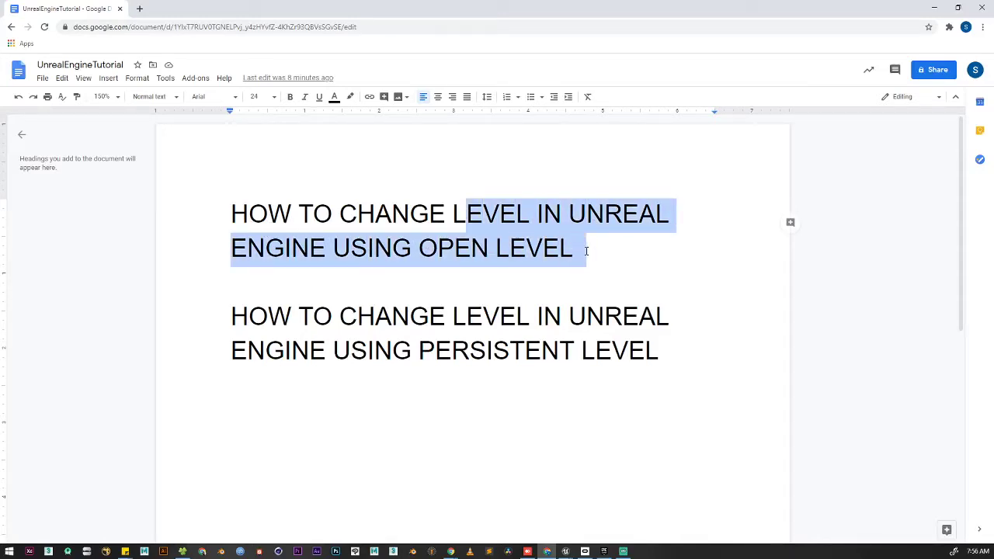
{"action": "left_click", "coordinate": [451, 330]}
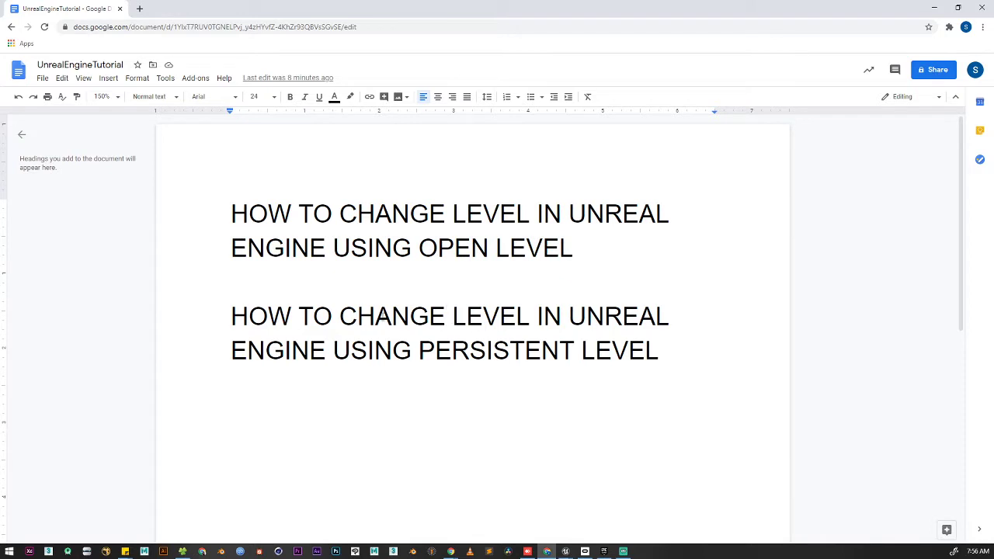
{"action": "left_click_drag", "start_coordinate": [349, 315], "coordinate": [676, 343]}
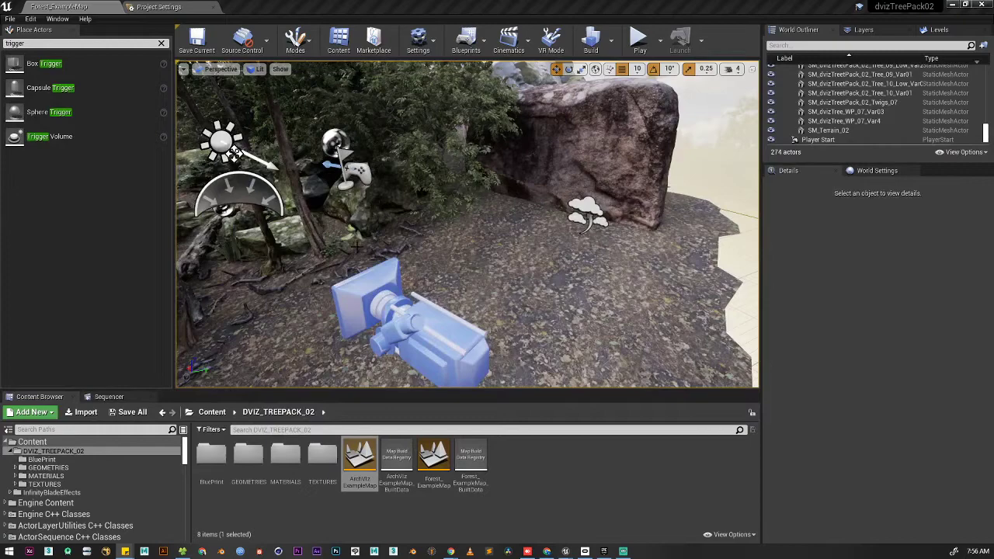
Clear the actor search filter and inspect the Forest_ExampleMap level from outside
{"action": "left_click", "coordinate": [161, 44]}
{"action": "scroll", "coordinate": [544, 283], "scroll_direction": "down", "scroll_amount": 8}
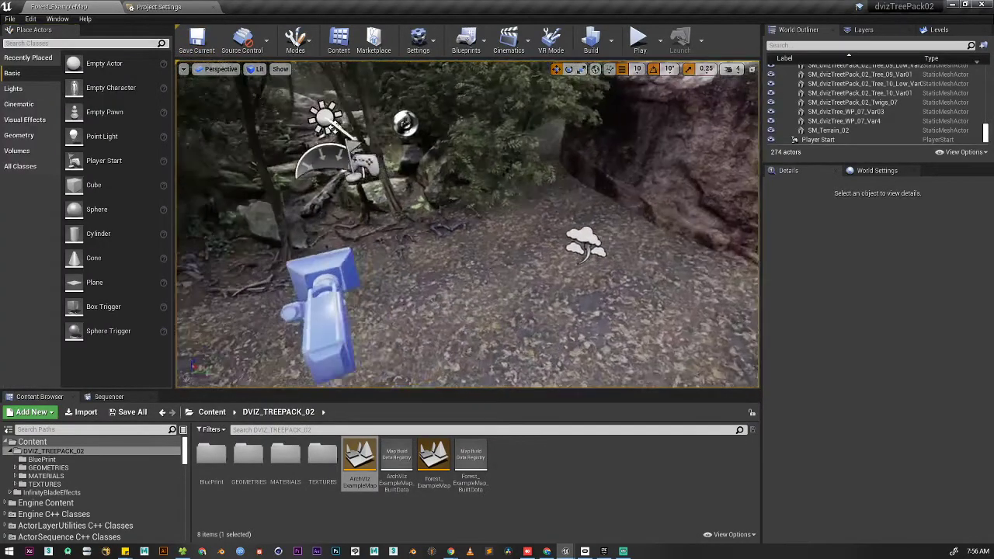
{"action": "scroll", "coordinate": [479, 320], "scroll_direction": "down", "scroll_amount": 2}
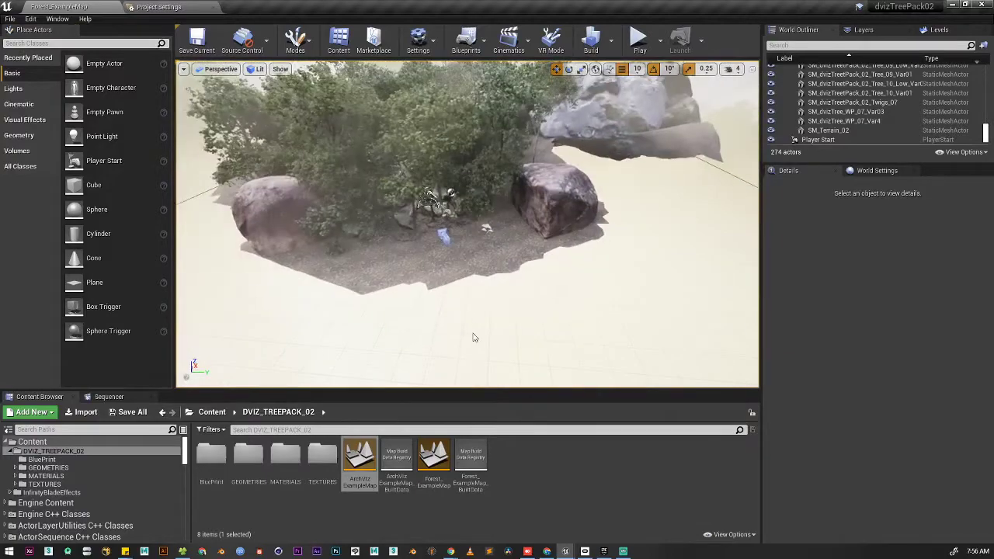
{"action": "left_click_drag", "start_coordinate": [442, 280], "coordinate": [731, 283], "text": "alt"}
{"action": "left_click_drag", "start_coordinate": [317, 81], "coordinate": [442, 269], "text": "alt"}
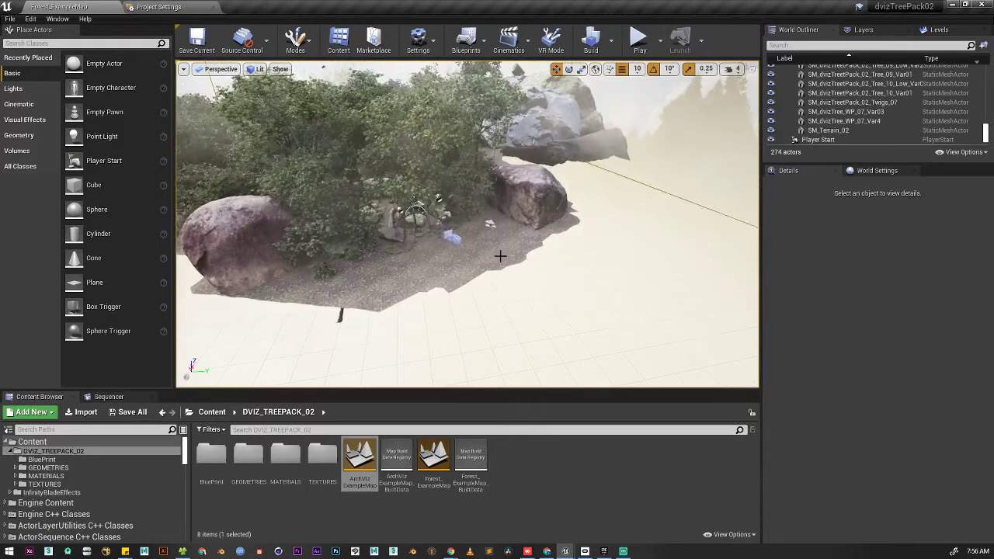
{"action": "scroll", "coordinate": [501, 257], "scroll_direction": "up", "scroll_amount": 3}
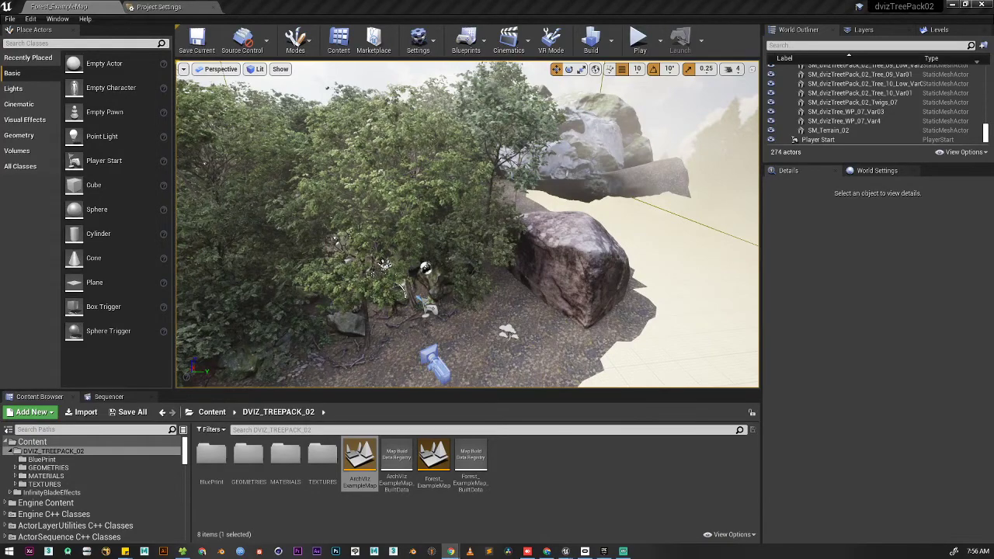
Switch to the browser and review the marketplace page of the Trees: Realistic Forest Plants Pack
{"action": "left_click", "coordinate": [450, 551]}
{"action": "left_click", "coordinate": [88, 7]}
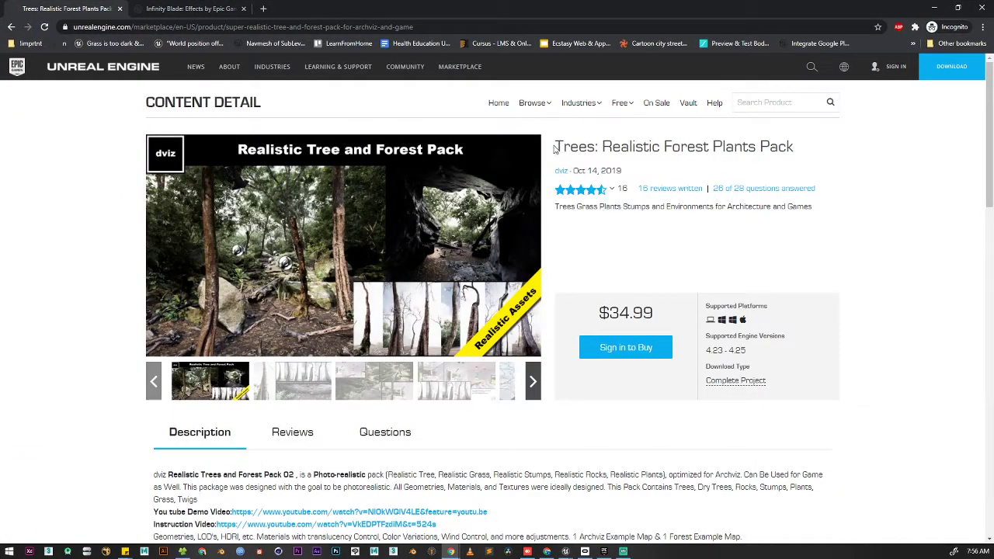
{"action": "left_click_drag", "start_coordinate": [555, 149], "coordinate": [790, 147]}
{"action": "left_click_drag", "start_coordinate": [621, 5], "coordinate": [0, 257]}
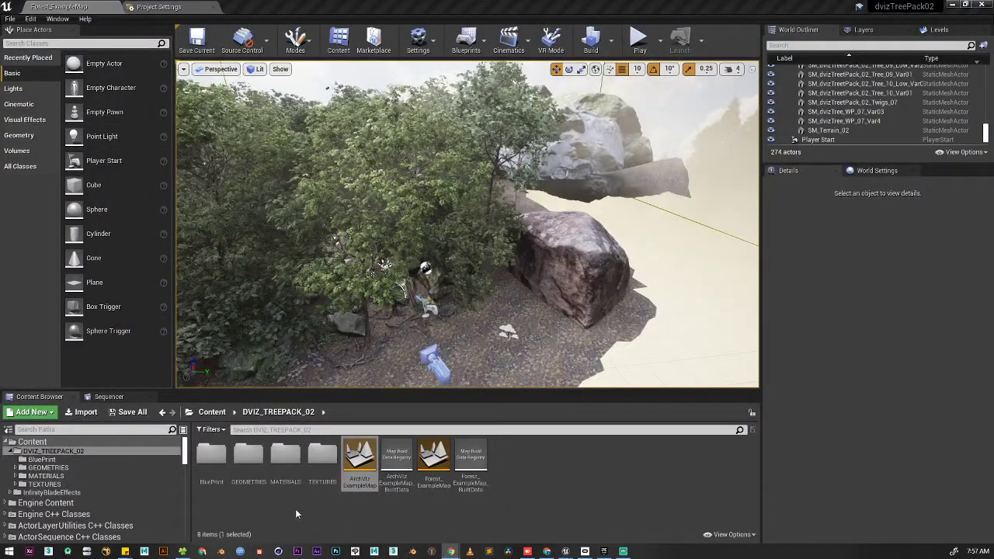
Collapse the DVIZ_TREEPACK_02 folder and view the contents of the InfinityBladeEffects folder
{"action": "left_click", "coordinate": [18, 451]}
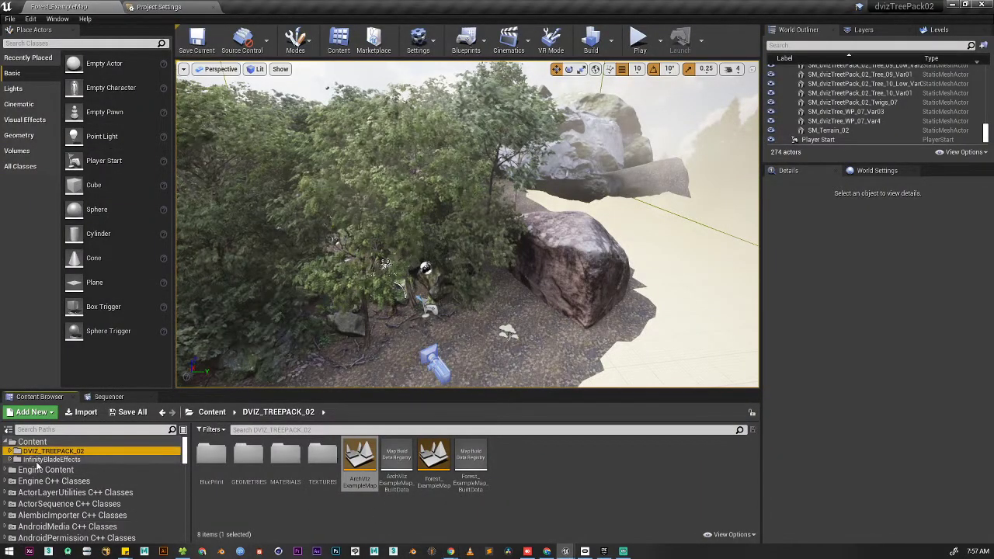
{"action": "left_click", "coordinate": [39, 459]}
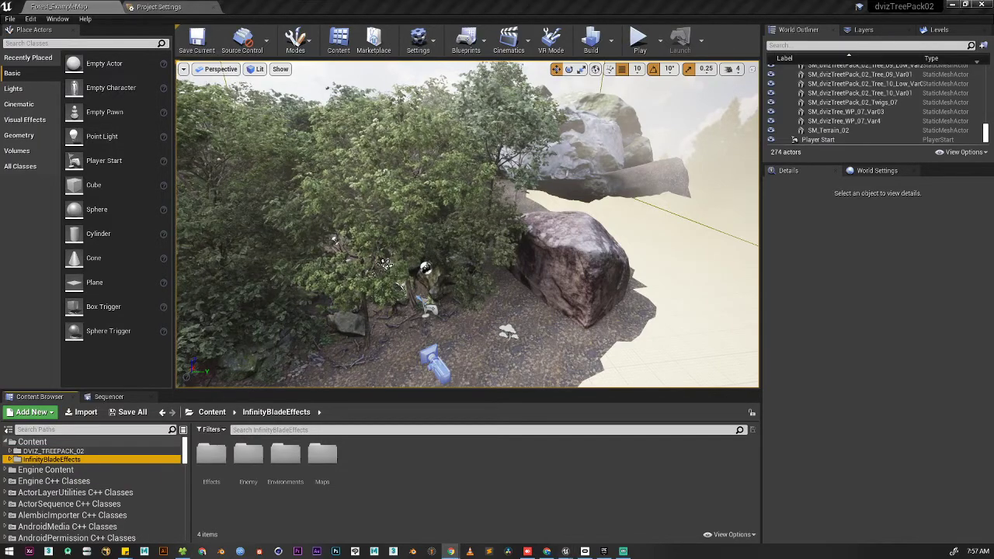
{"action": "scroll", "coordinate": [434, 308], "scroll_direction": "up", "scroll_amount": 3}
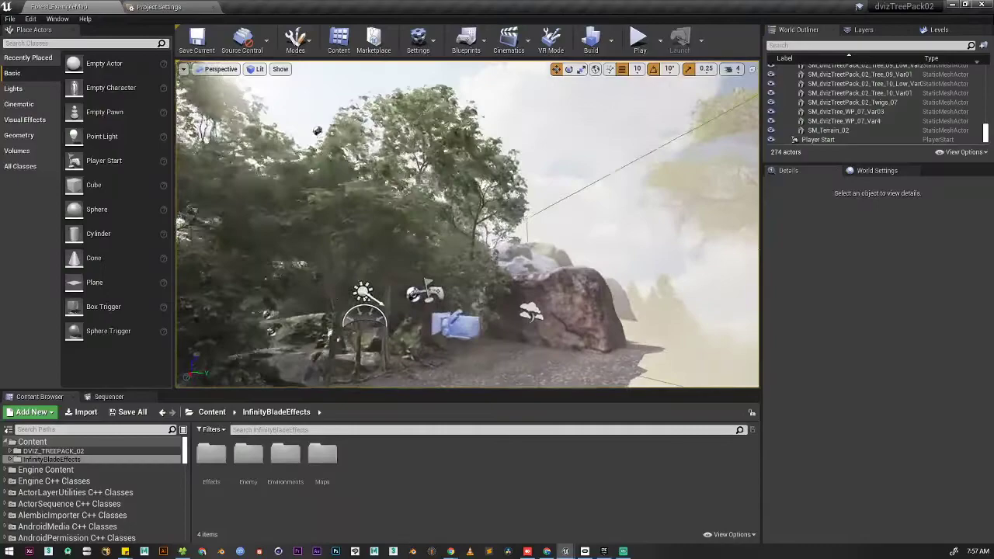
{"action": "right_click_drag", "start_coordinate": [467, 224], "coordinate": [501, 224]}
{"action": "left_click_drag", "start_coordinate": [501, 224], "coordinate": [481, 218], "text": "alt"}
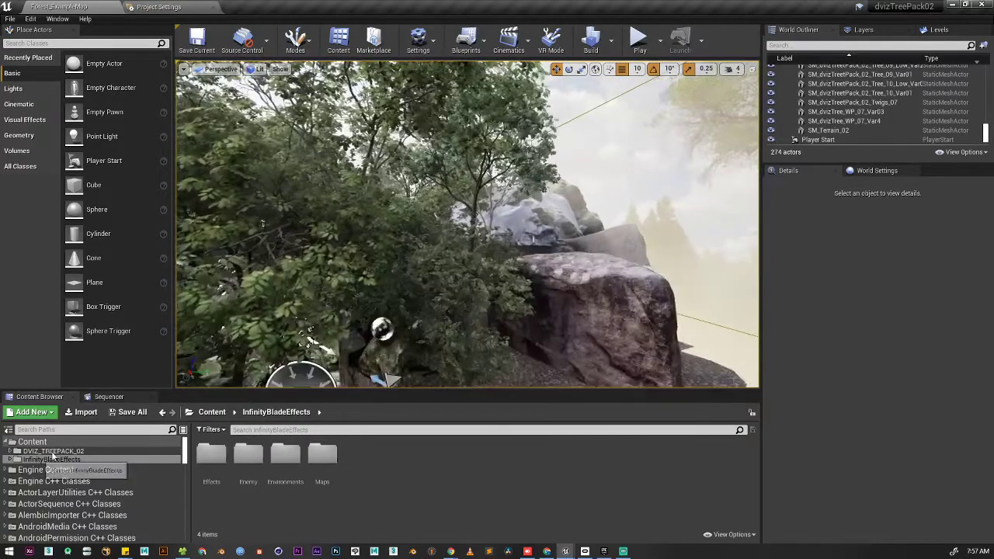
Open the ArchVizExampleMap level from the DVIZ_TREEPACK_02 folder and look around its forest and house
{"action": "left_click", "coordinate": [17, 452]}
{"action": "left_click", "coordinate": [48, 451]}
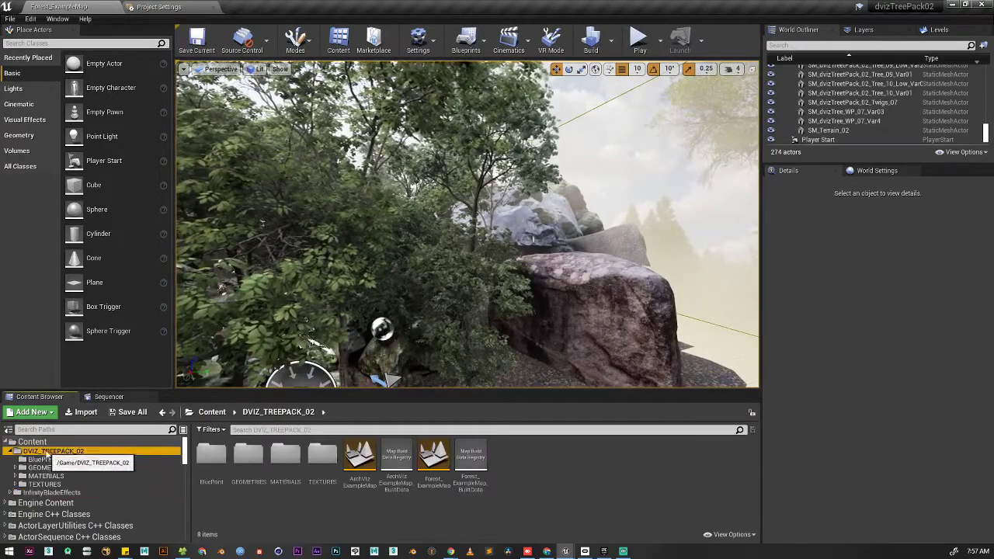
{"action": "right_click_drag", "start_coordinate": [525, 279], "coordinate": [525, 257]}
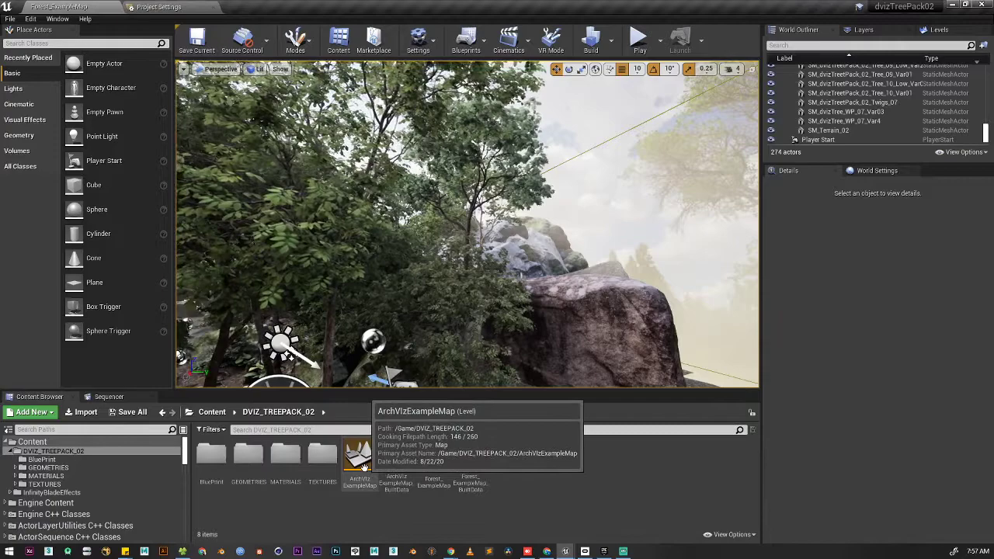
{"action": "double_click", "coordinate": [361, 458]}
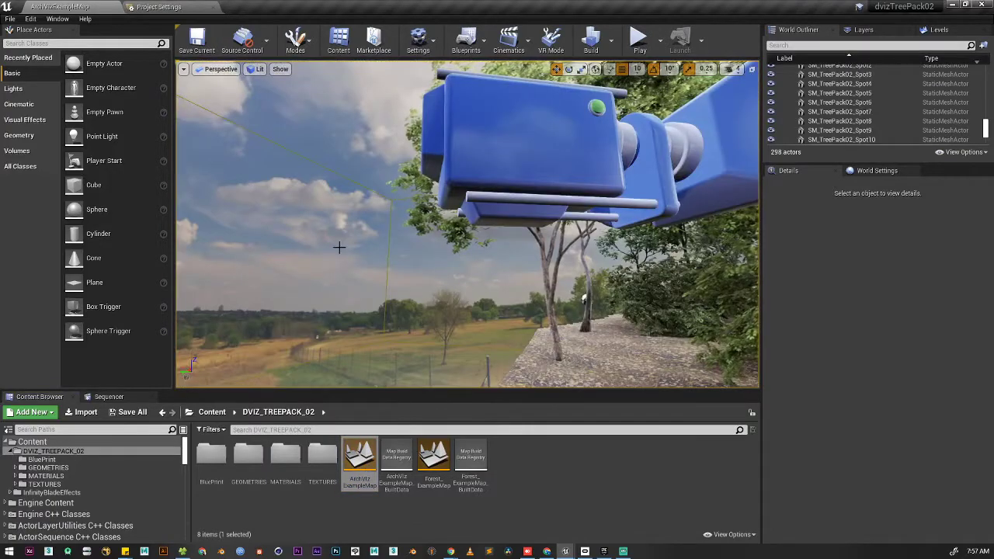
{"action": "key", "text": "s"}
{"action": "right_click_drag", "start_coordinate": [338, 247], "coordinate": [571, 283]}
{"action": "key", "text": "w"}
{"action": "key", "text": "w"}
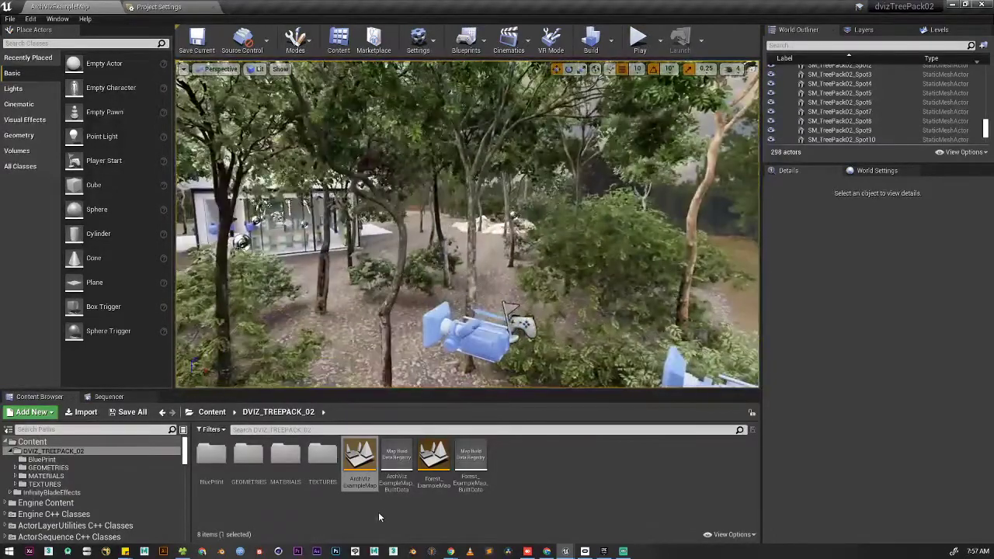
Open the Forest_ExampleMap level from the DVIZ_TREEPACK_02 folder
{"action": "double_click", "coordinate": [433, 466]}
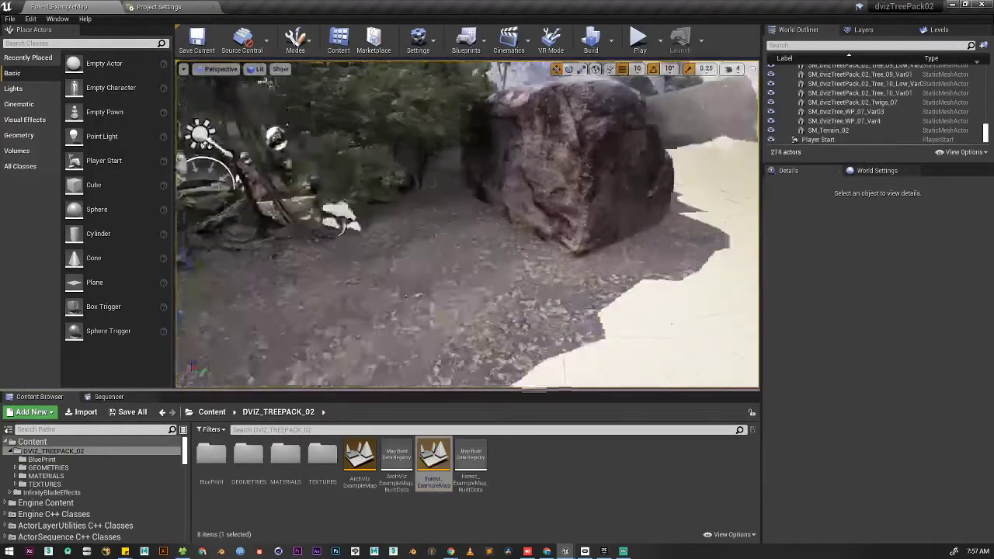
{"action": "right_click_drag", "start_coordinate": [592, 248], "coordinate": [481, 284]}
{"action": "scroll", "coordinate": [525, 274], "scroll_direction": "down", "scroll_amount": 3}
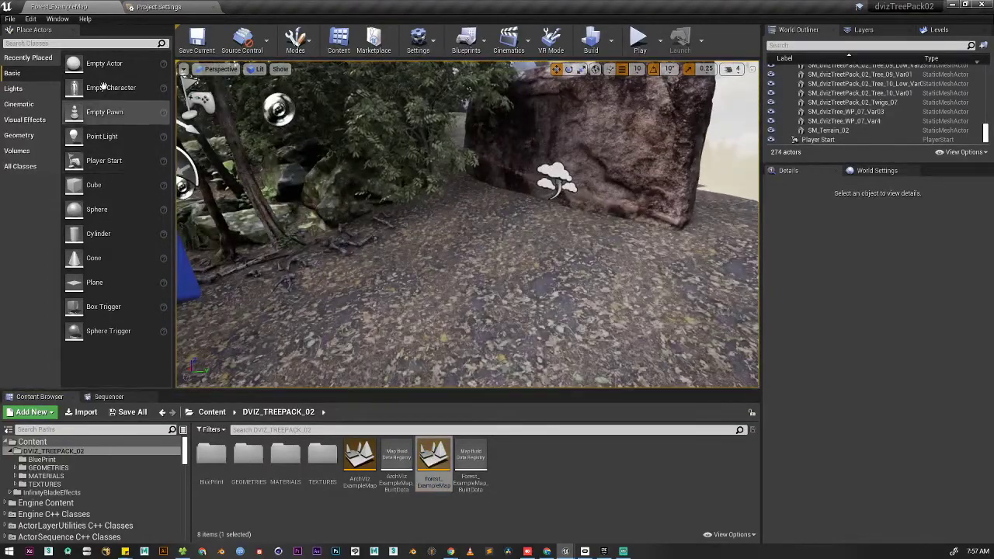
{"action": "mouse_move", "coordinate": [416, 279]}
{"action": "right_mouse_down"}
{"action": "mouse_move", "coordinate": [372, 247]}
{"action": "mouse_move", "coordinate": [439, 298]}
{"action": "mouse_move", "coordinate": [412, 287]}
{"action": "right_mouse_up"}
{"action": "right_click_drag", "start_coordinate": [237, 177], "coordinate": [406, 292]}
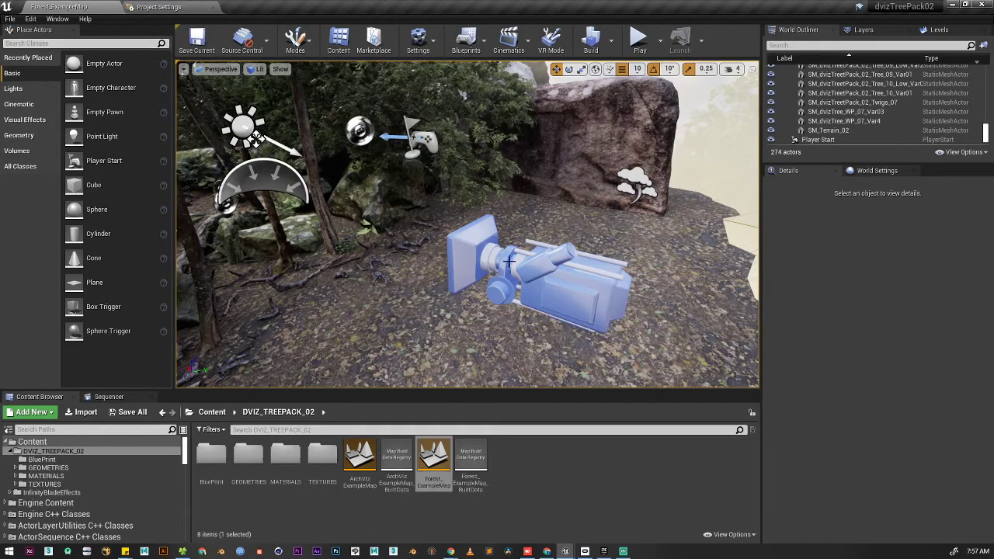
Search the placeable actors for "TRIGG" and place a Box Trigger on the ground near the large rock
{"action": "middle_click_drag", "start_coordinate": [509, 262], "coordinate": [555, 291]}
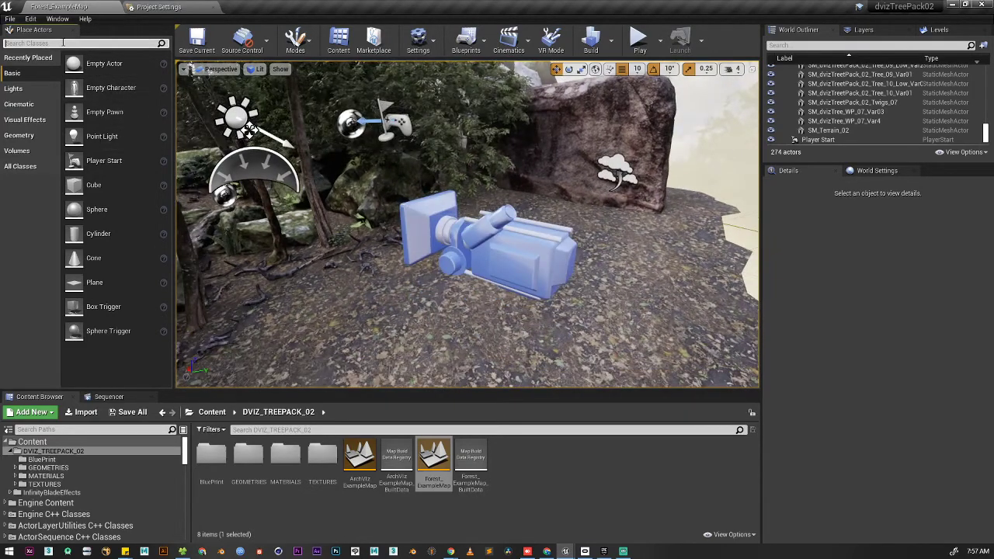
{"action": "type", "text": "TRIGG"}
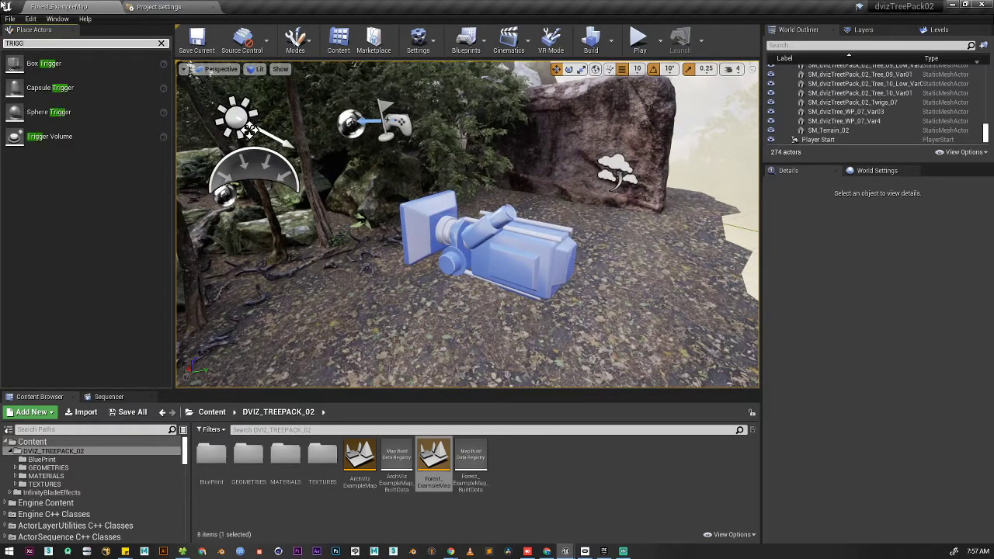
{"action": "left_click_drag", "start_coordinate": [84, 62], "coordinate": [630, 240]}
{"action": "left_click_drag", "start_coordinate": [630, 240], "coordinate": [567, 203], "text": "alt"}
{"action": "key", "text": "r"}
{"action": "right_click_drag", "start_coordinate": [535, 241], "coordinate": [505, 265]}
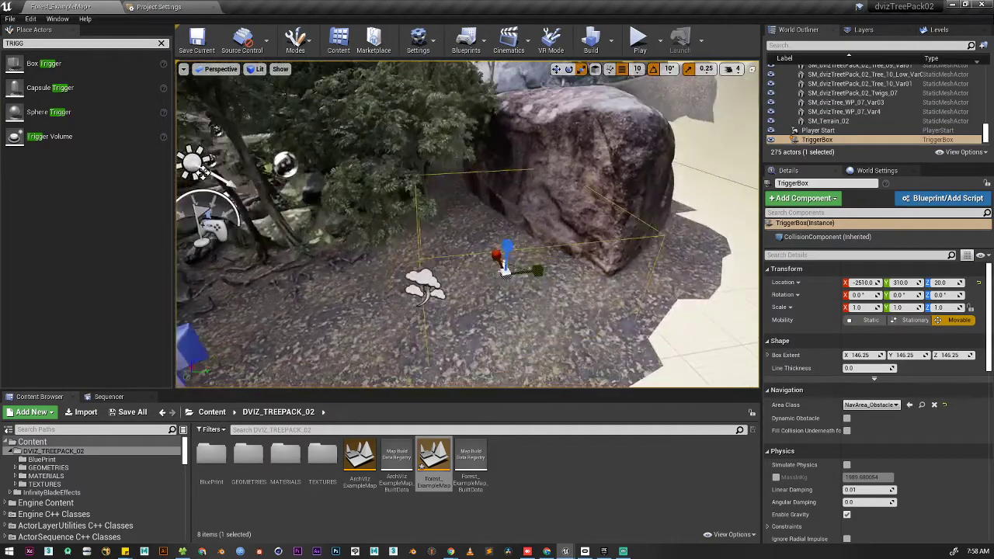
{"action": "key", "text": "w"}
{"action": "left_click_drag", "start_coordinate": [522, 255], "coordinate": [586, 239], "text": "alt"}
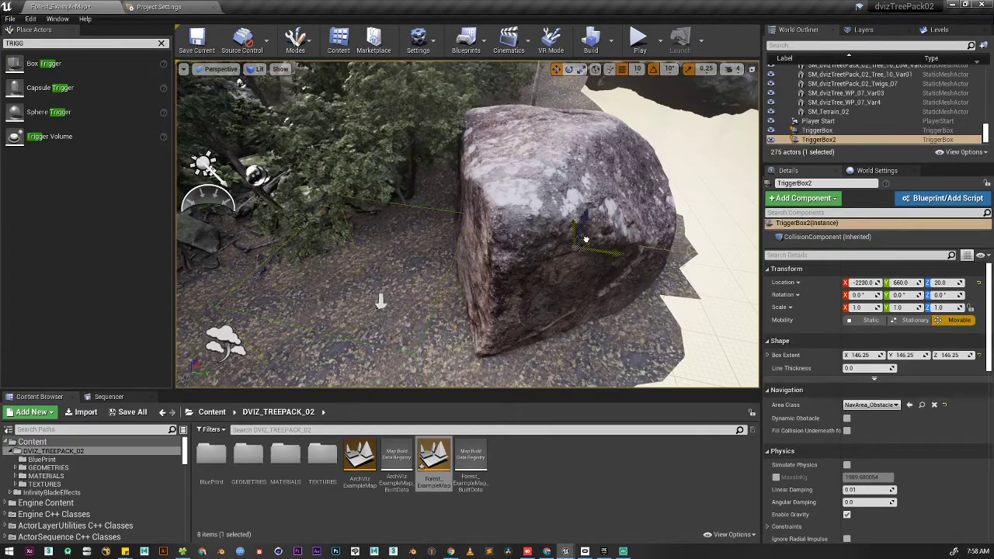
{"action": "key", "text": "ctrl+z"}
{"action": "key", "text": "f"}
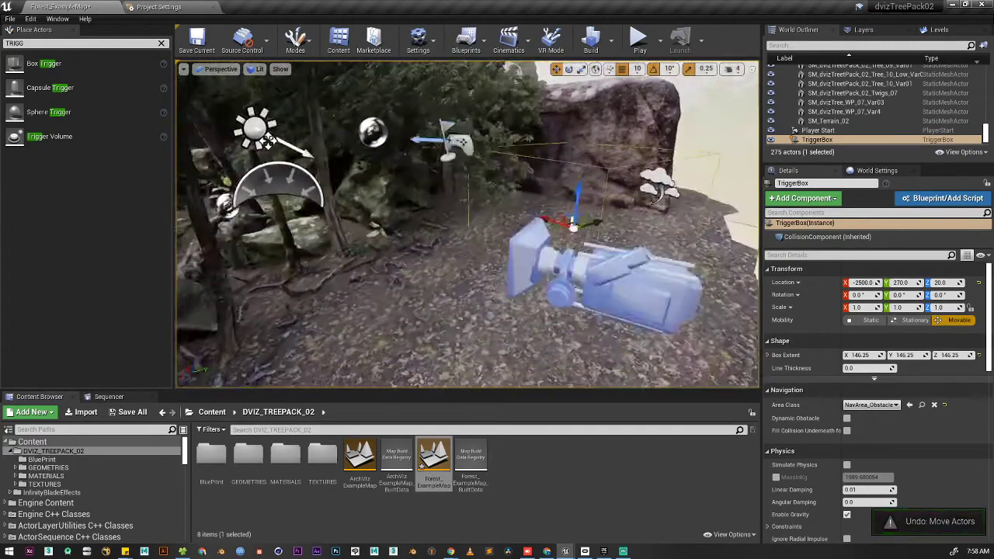
Move the trigger box against the large rock, to about X -2440 and Y 320
{"action": "scroll", "coordinate": [545, 236], "scroll_direction": "down", "scroll_amount": 5}
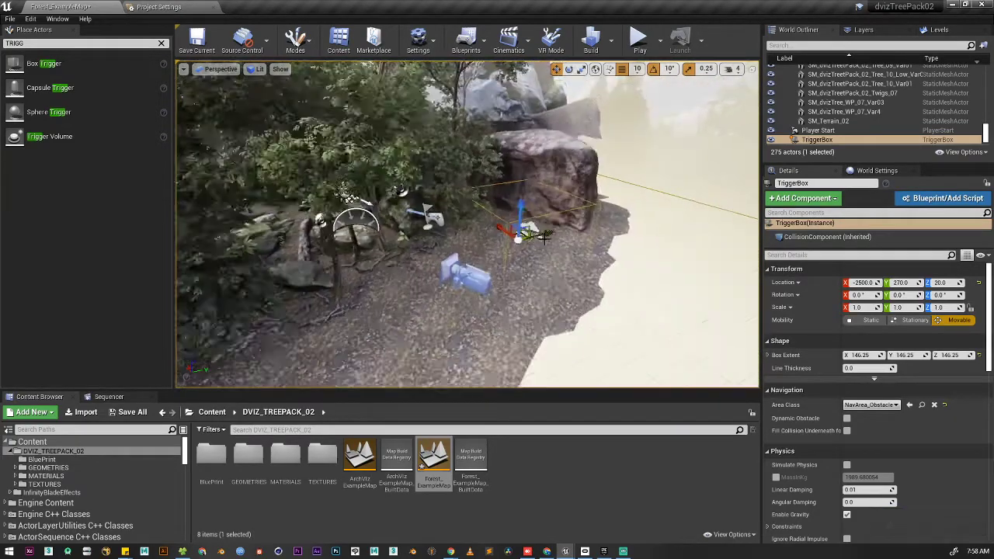
{"action": "scroll", "coordinate": [545, 237], "scroll_direction": "up", "scroll_amount": 2}
{"action": "left_click_drag", "start_coordinate": [545, 237], "coordinate": [500, 265], "text": "alt"}
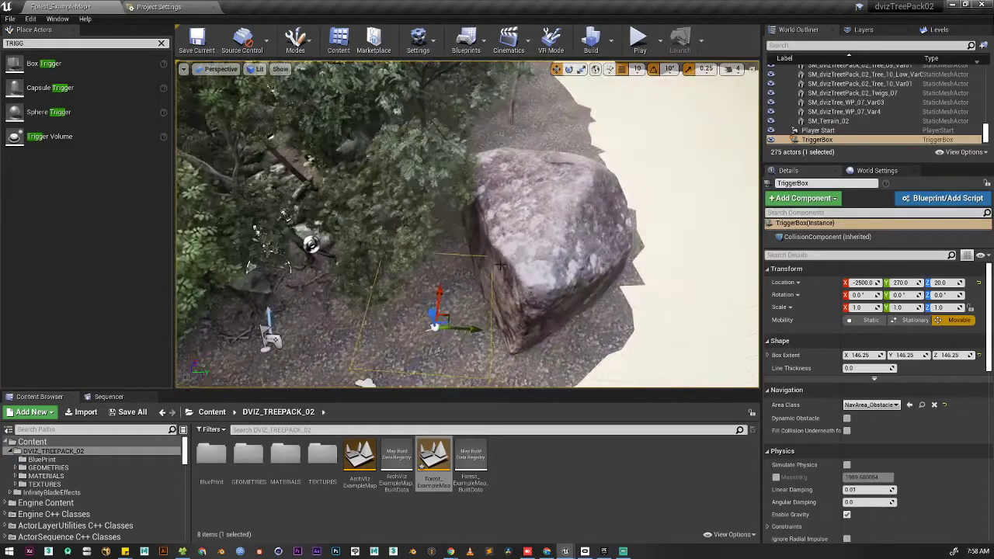
{"action": "left_click_drag", "start_coordinate": [444, 317], "coordinate": [464, 300]}
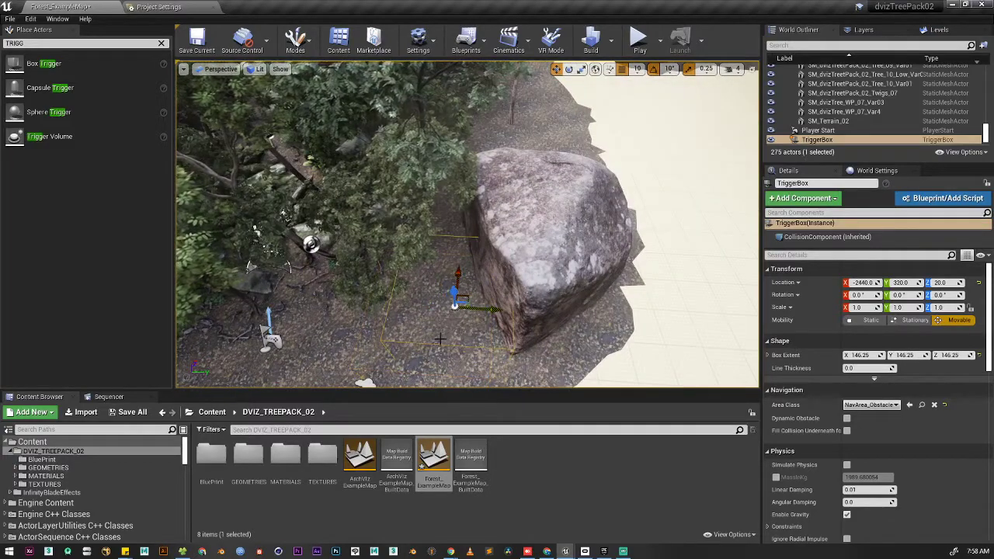
Rotate the trigger box beside the rock to -30° around the Z axis
{"action": "left_click_drag", "start_coordinate": [440, 338], "coordinate": [547, 212], "text": "alt"}
{"action": "key", "text": "e"}
{"action": "key", "text": "w"}
{"action": "key", "text": "ctrl+z"}
{"action": "left_click_drag", "start_coordinate": [476, 292], "coordinate": [543, 247], "text": "alt"}
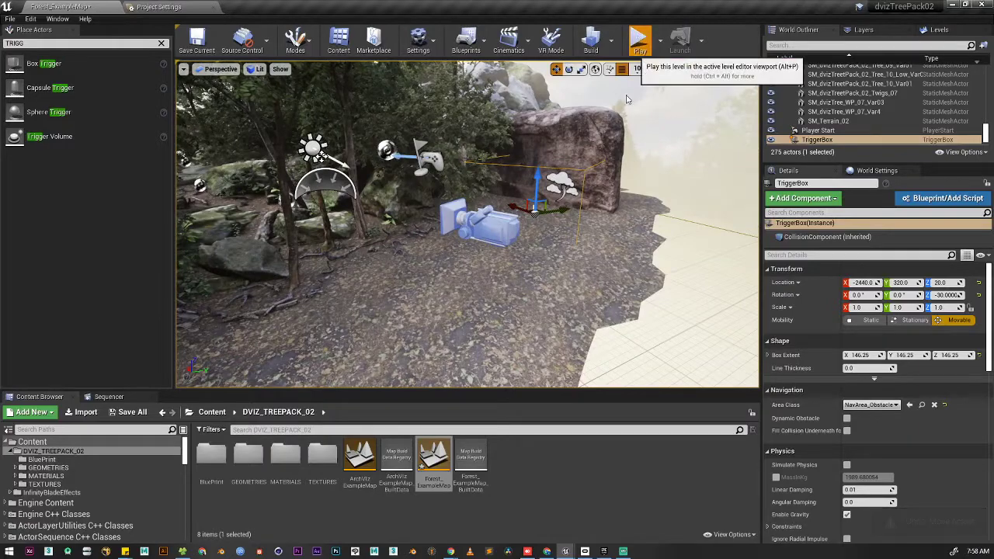
Play the level, move toward the trigger area by the rock, and stop the play session
{"action": "left_click", "coordinate": [638, 40]}
{"action": "key", "text": "w"}
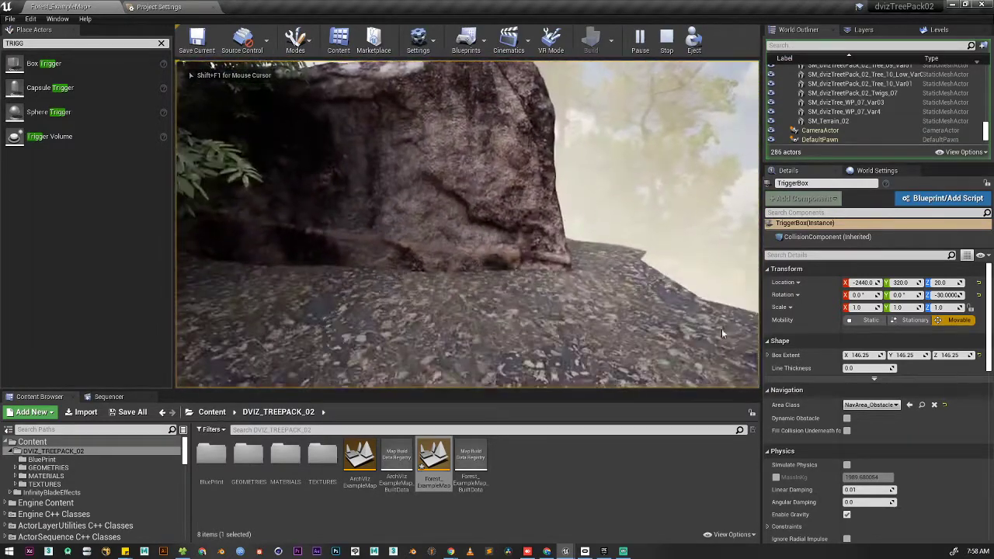
{"action": "key", "text": "Escape"}
Select the trigger box placed in front of the large rock in the level
{"action": "key", "text": "s"}
{"action": "right_click_drag", "start_coordinate": [584, 214], "coordinate": [561, 206]}
{"action": "key", "text": "w"}
{"action": "key", "text": "s"}
{"action": "left_click", "coordinate": [600, 184]}
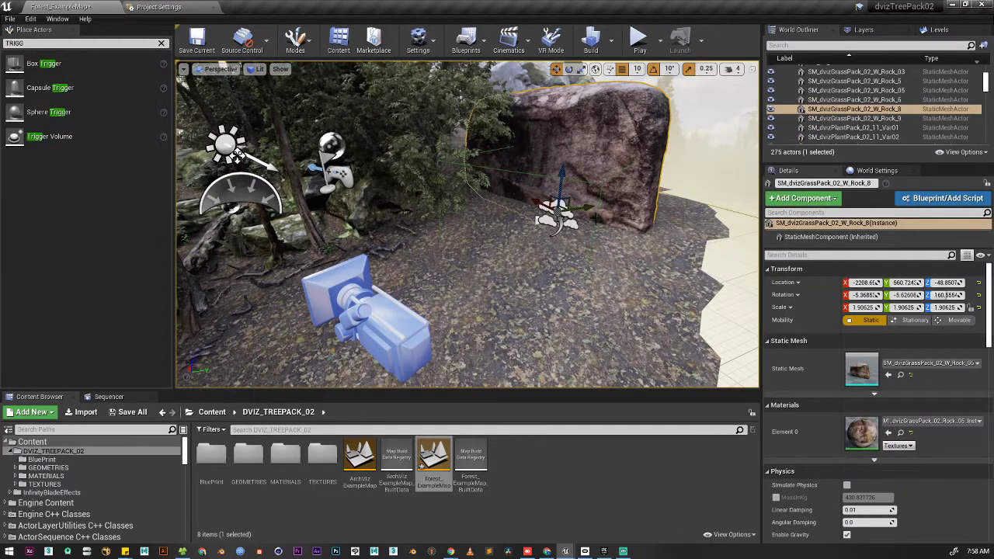
{"action": "left_click", "coordinate": [596, 216]}
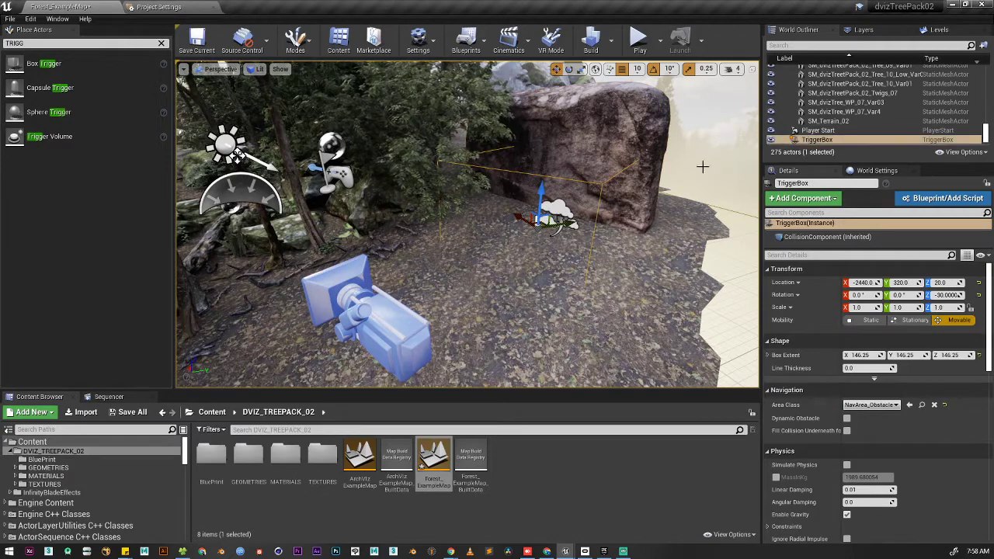
{"action": "scroll", "coordinate": [521, 241], "scroll_direction": "up", "scroll_amount": 1}
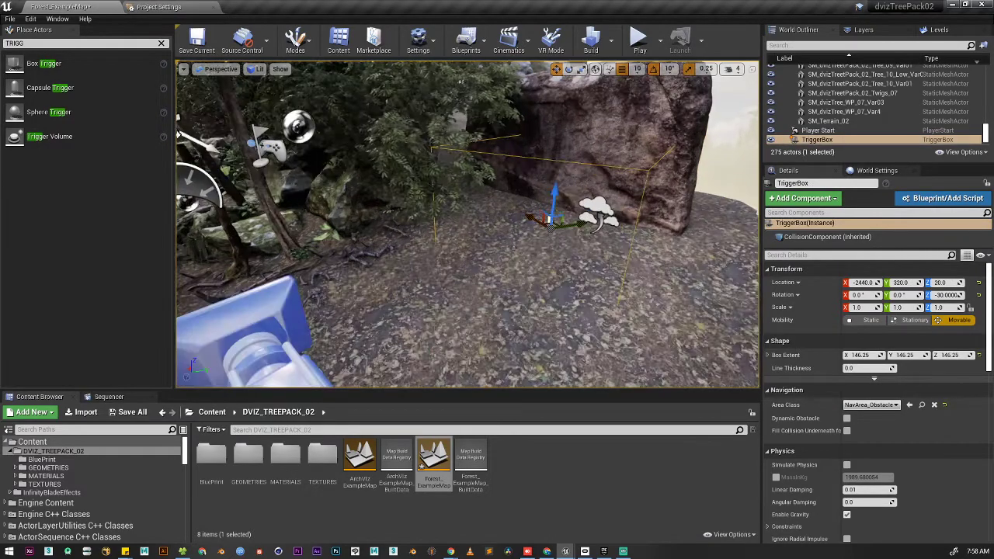
{"action": "scroll", "coordinate": [546, 235], "scroll_direction": "down", "scroll_amount": 1}
{"action": "middle_click_drag", "start_coordinate": [531, 248], "coordinate": [513, 241]}
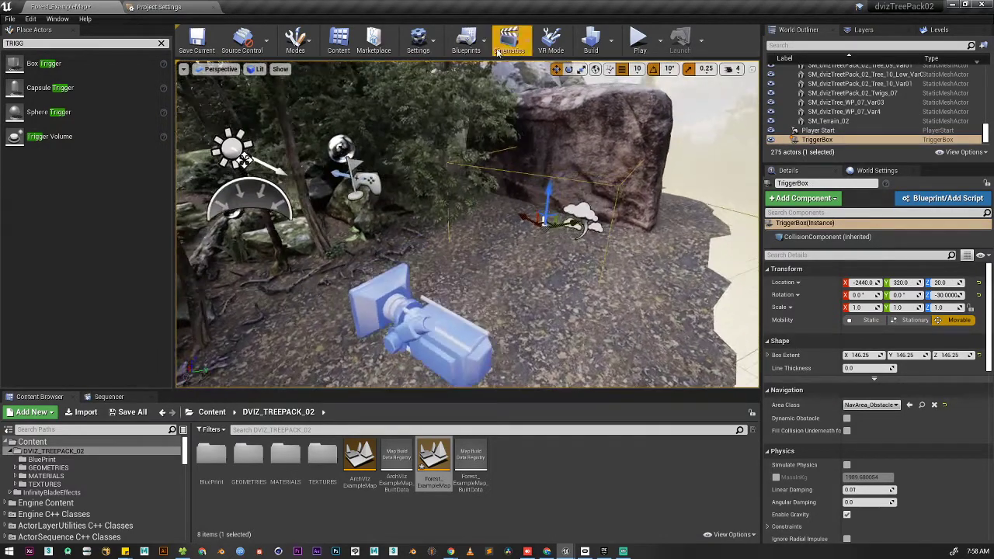
Open the level Blueprint of Forest_ExampleMap and dock it alongside the main editor
{"action": "left_click", "coordinate": [466, 40]}
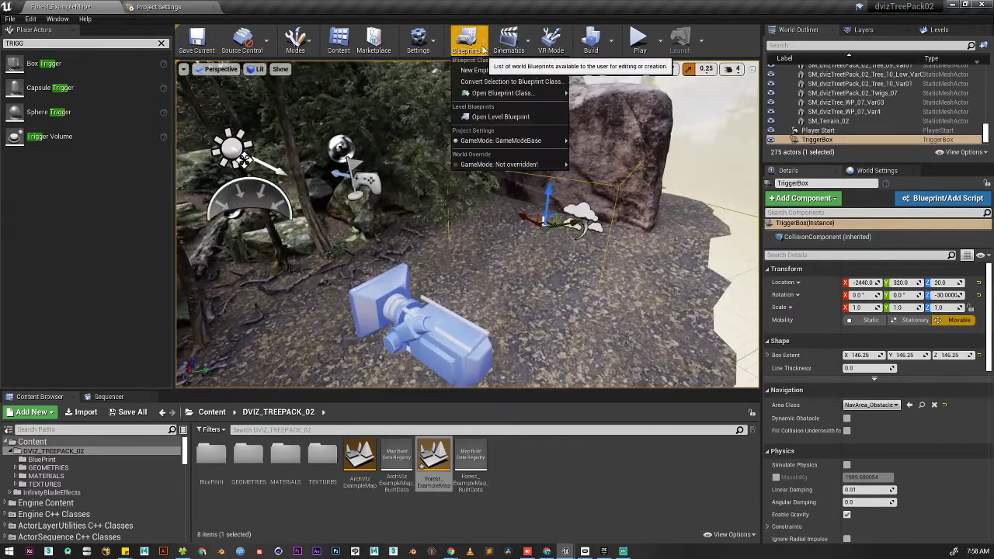
{"action": "left_click", "coordinate": [501, 117]}
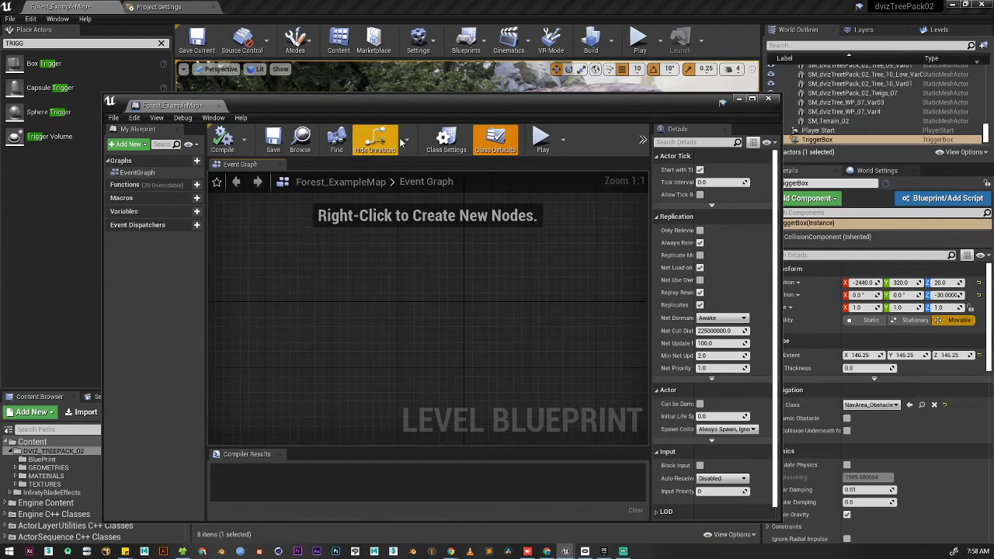
{"action": "left_click_drag", "start_coordinate": [213, 113], "coordinate": [256, 8]}
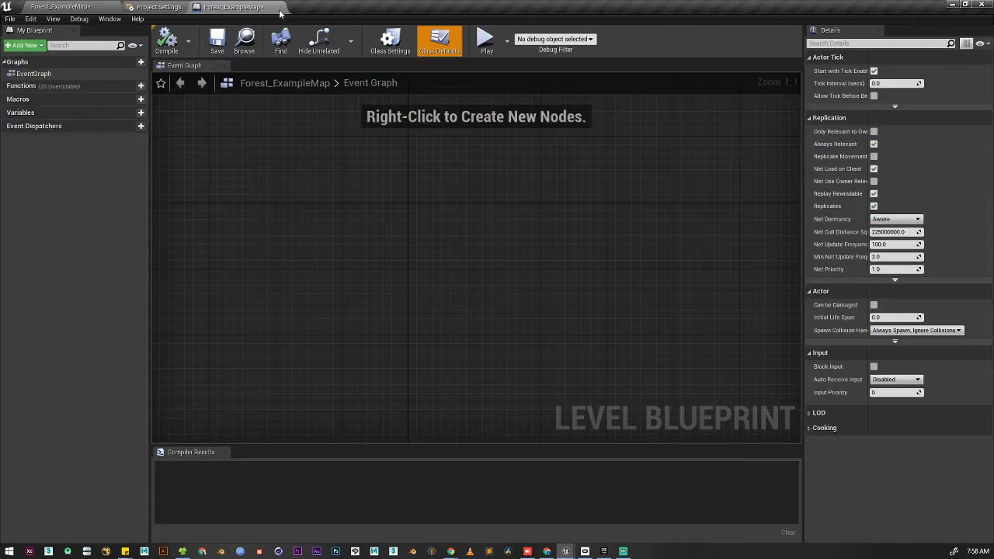
{"action": "right_click", "coordinate": [263, 235]}
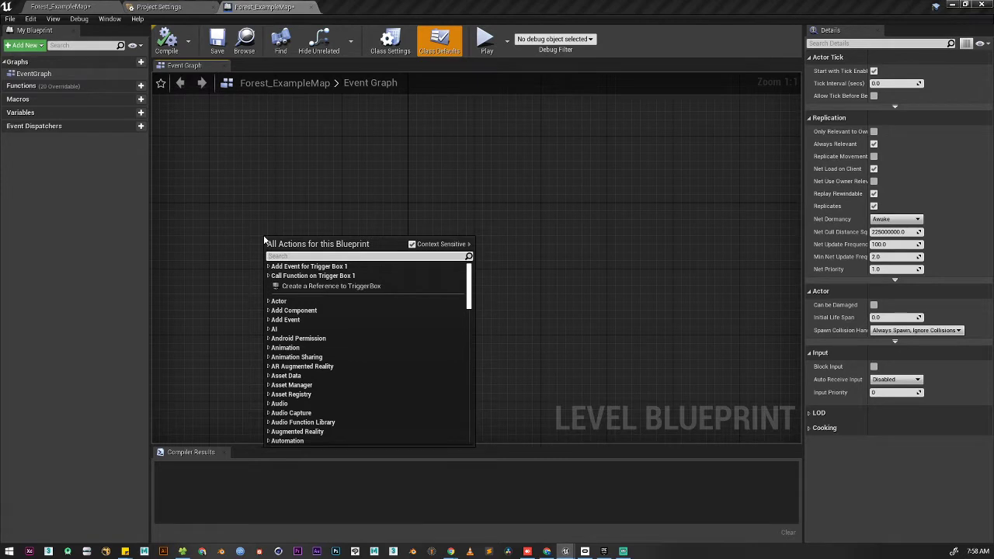
{"action": "type", "text": "OP"}
{"action": "key", "text": "BackSpace"}
{"action": "type", "text": "NACTOP"}
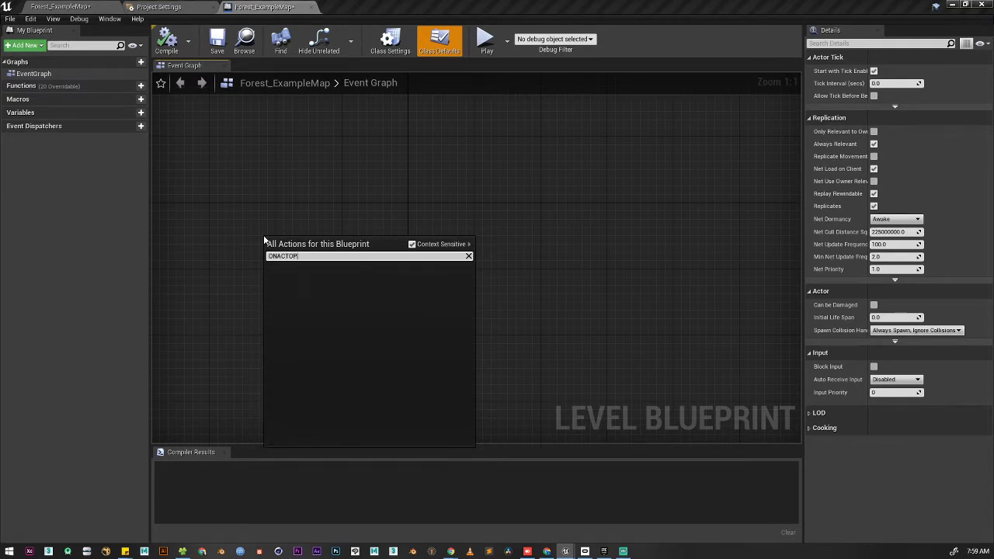
{"action": "key", "text": "BackSpace"}
{"action": "type", "text": "R"}
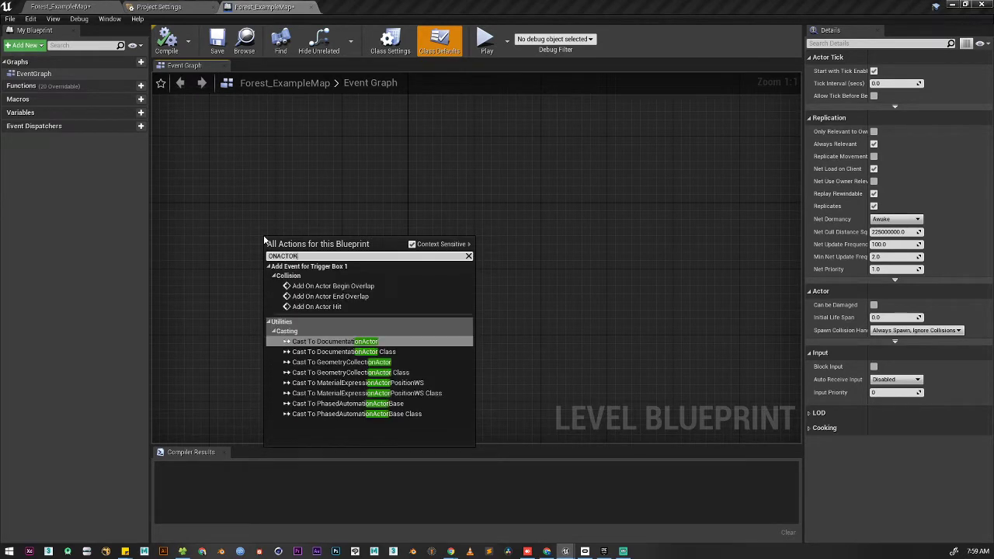
{"action": "type", "text": "begi"}
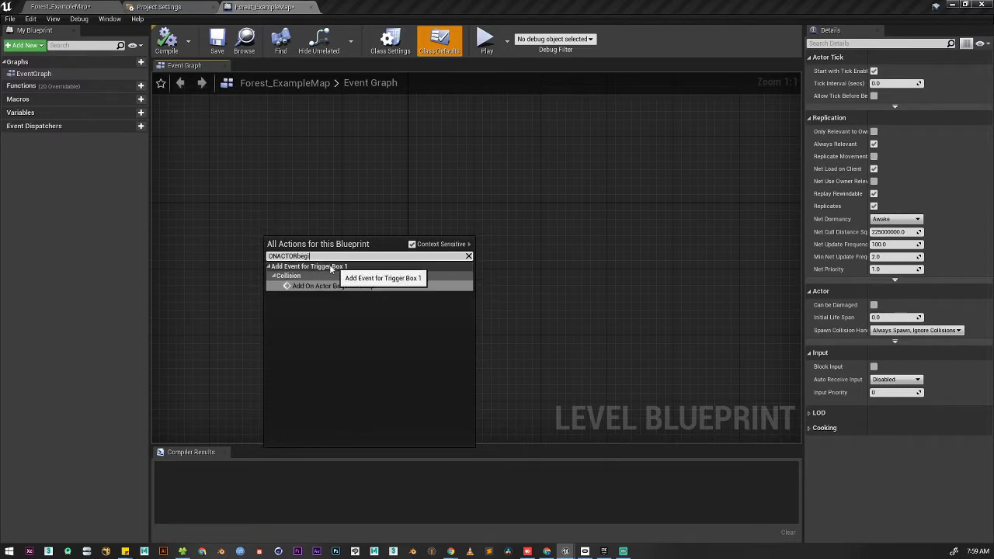
{"action": "left_click", "coordinate": [57, 5]}
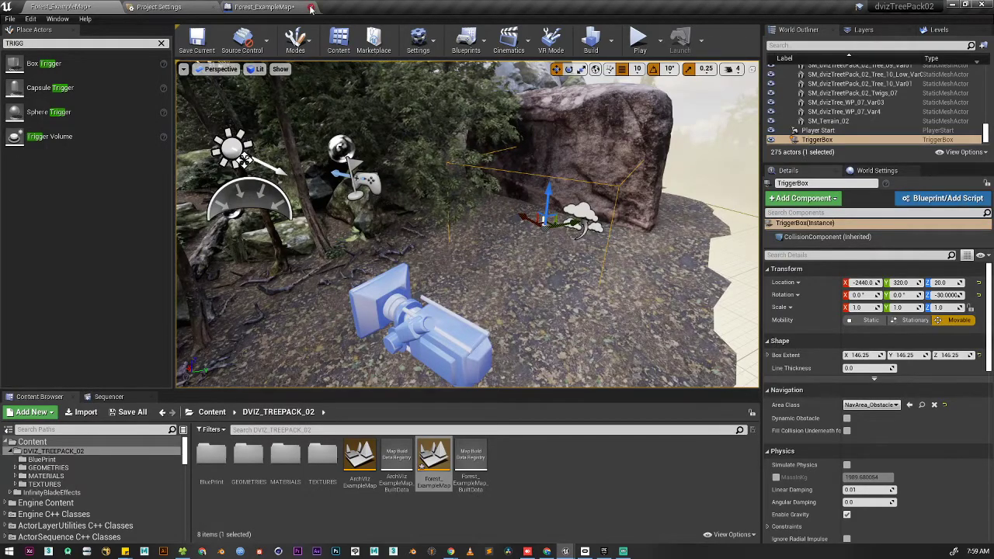
Detach the level Blueprint into a floating window over the level editor and make the window taller
{"action": "left_click", "coordinate": [265, 6]}
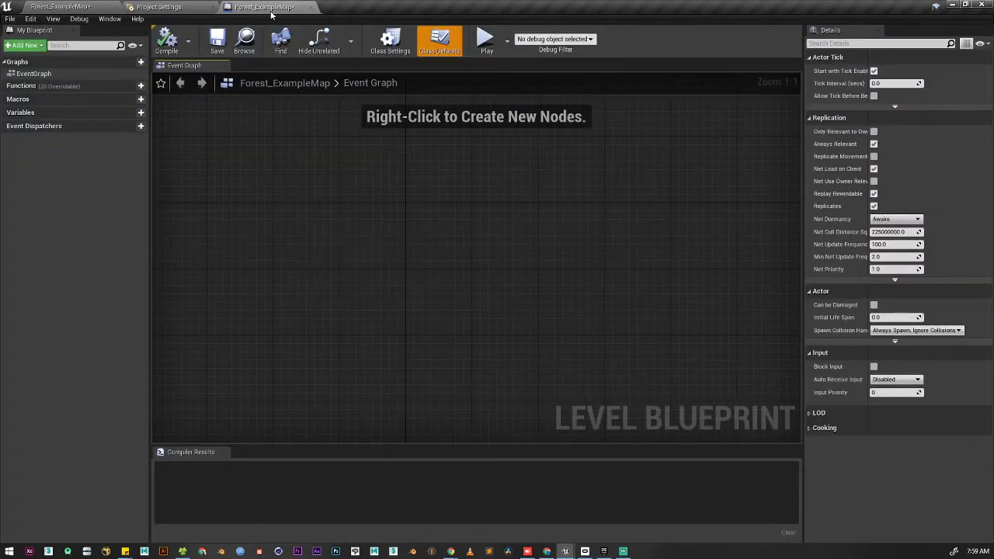
{"action": "left_click_drag", "start_coordinate": [271, 13], "coordinate": [388, 185]}
{"action": "left_click_drag", "start_coordinate": [523, 185], "coordinate": [705, 127]}
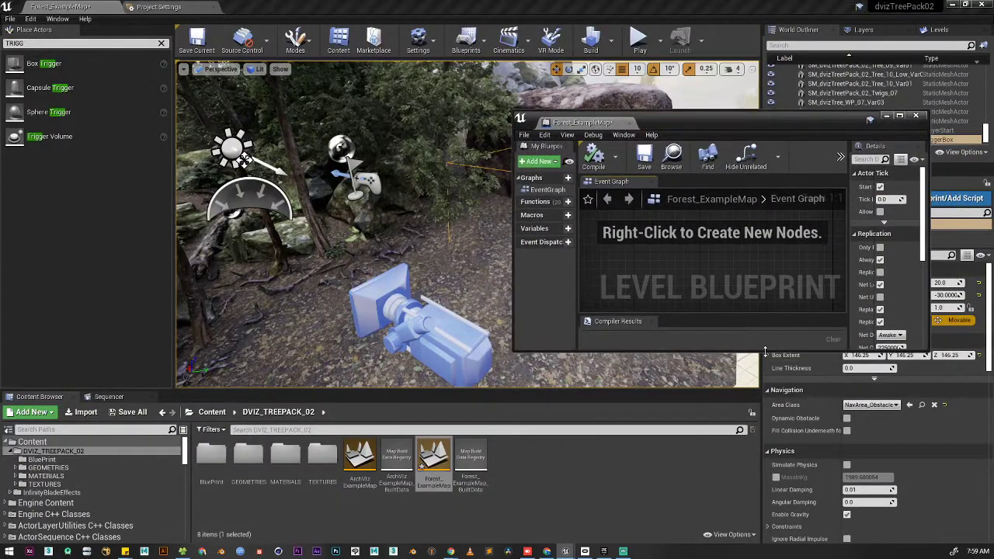
{"action": "left_click_drag", "start_coordinate": [766, 352], "coordinate": [752, 521]}
{"action": "left_click_drag", "start_coordinate": [703, 123], "coordinate": [623, 139]}
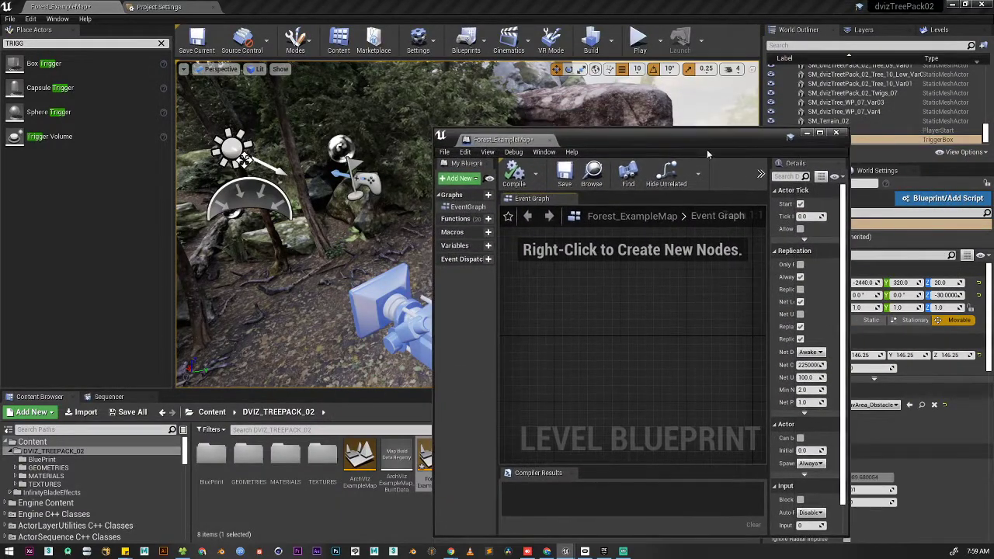
{"action": "left_click_drag", "start_coordinate": [707, 153], "coordinate": [697, 188]}
Add an On Actor Begin Overlap event for the trigger box to the event graph, leaving room beside it for another node
{"action": "right_click", "coordinate": [607, 360]}
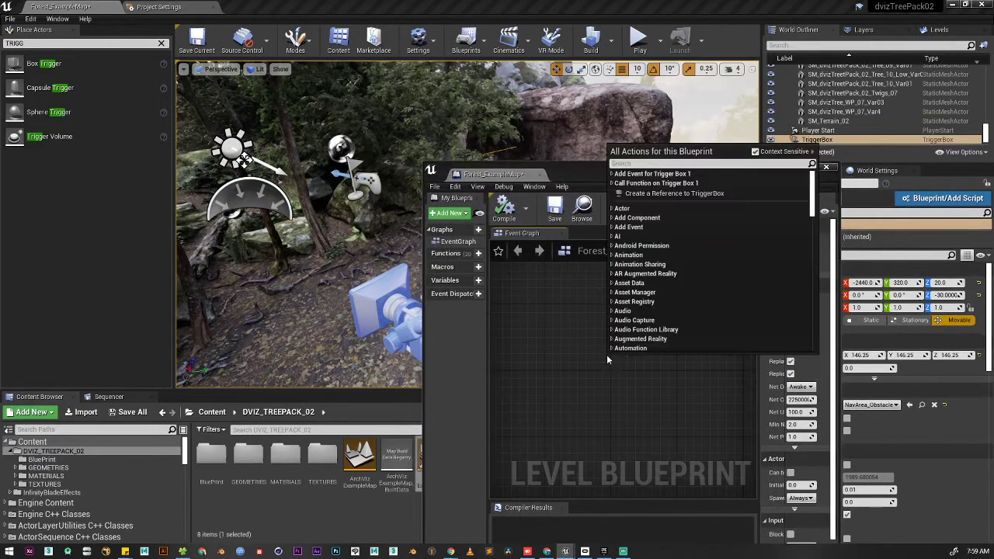
{"action": "type", "text": "onactor"}
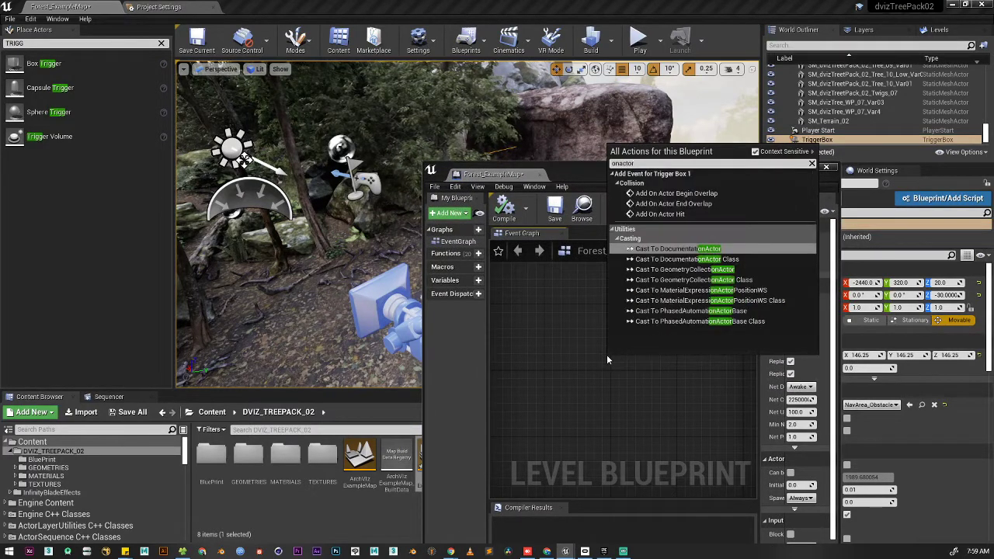
{"action": "type", "text": "begi"}
{"action": "key", "text": "Return"}
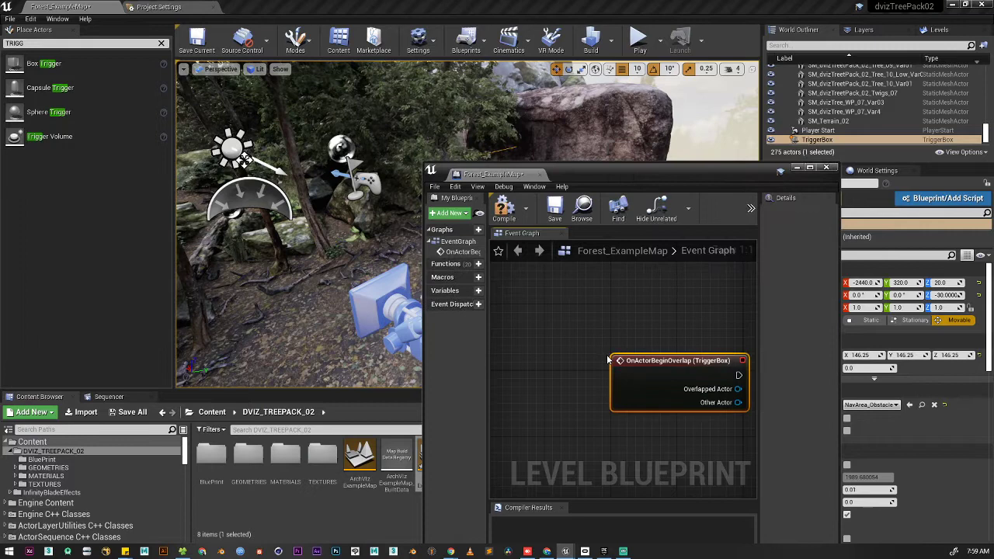
{"action": "left_click_drag", "start_coordinate": [707, 360], "coordinate": [565, 318]}
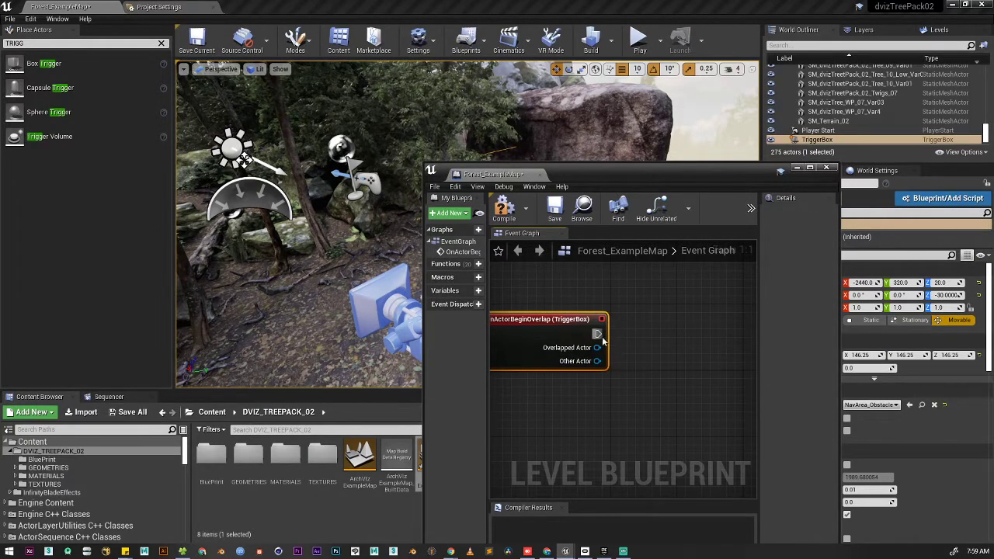
Connect an Open Level node to the overlap event's execution output, align it with the event, and expand its advanced options
{"action": "left_click_drag", "start_coordinate": [595, 336], "coordinate": [651, 342]}
{"action": "type", "text": "open"}
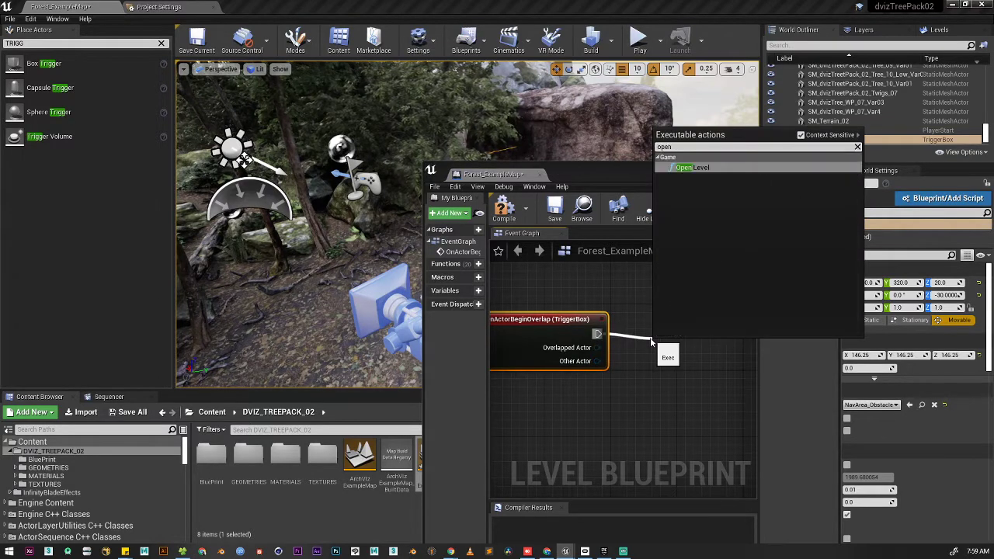
{"action": "key", "text": "Return"}
{"action": "left_click_drag", "start_coordinate": [697, 340], "coordinate": [689, 316]}
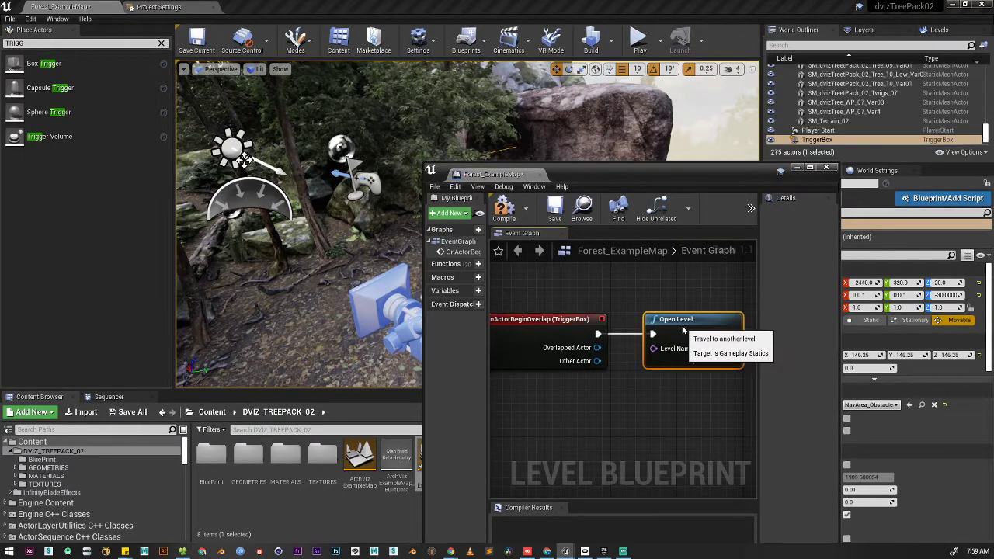
{"action": "right_click_drag", "start_coordinate": [666, 411], "coordinate": [576, 392]}
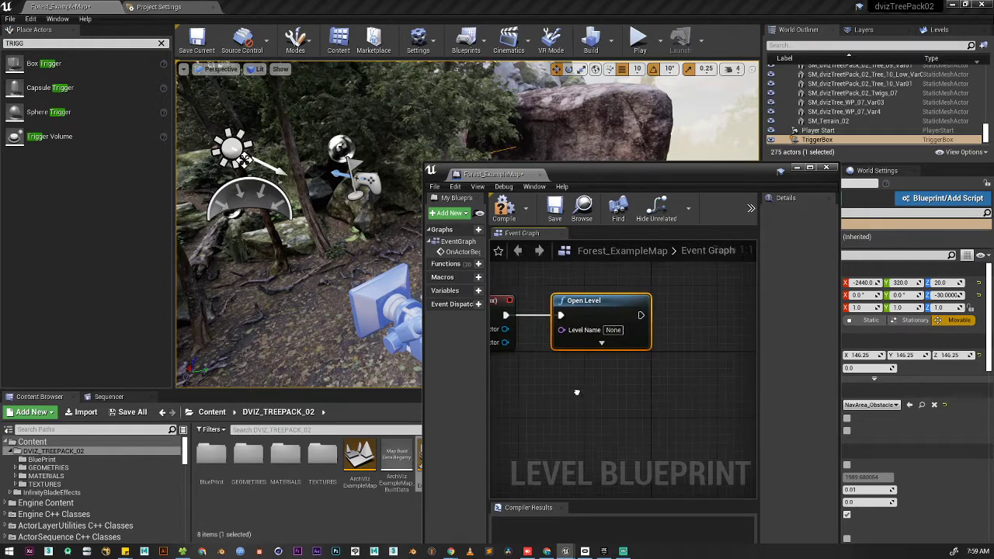
{"action": "left_click", "coordinate": [585, 345]}
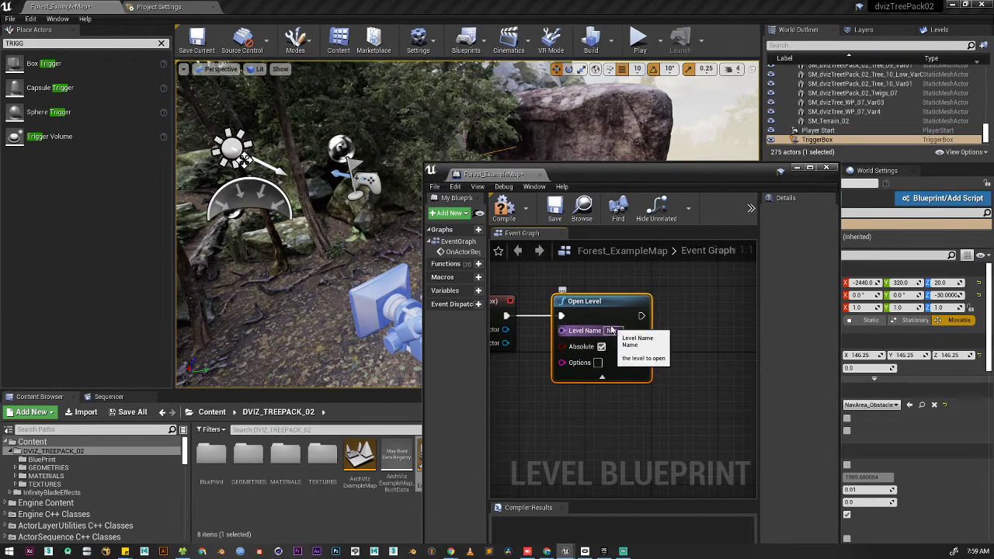
Copy the name of the ArchVizExampleMap asset and set it as the Open Level node's Level Name
{"action": "left_click_drag", "start_coordinate": [575, 173], "coordinate": [630, 161]}
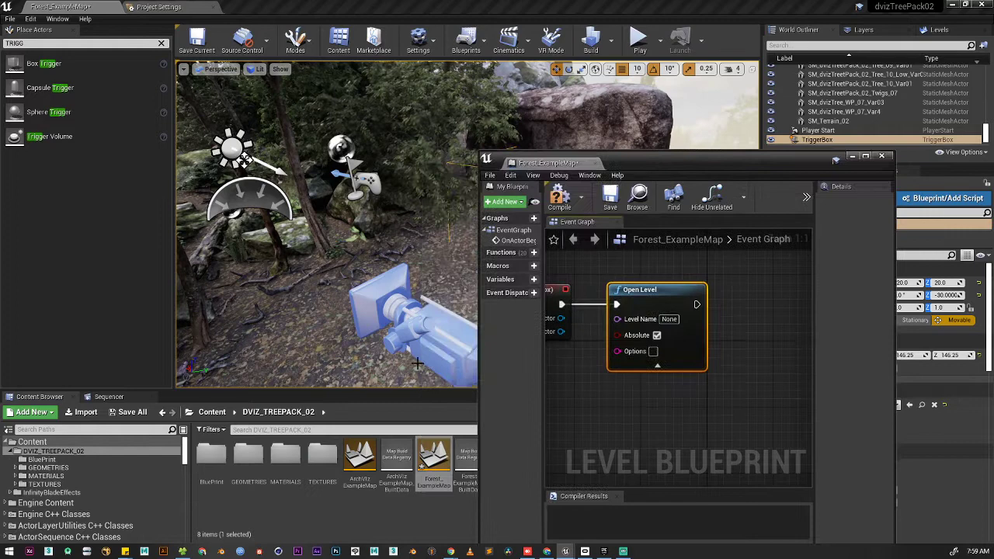
{"action": "left_click", "coordinate": [357, 466]}
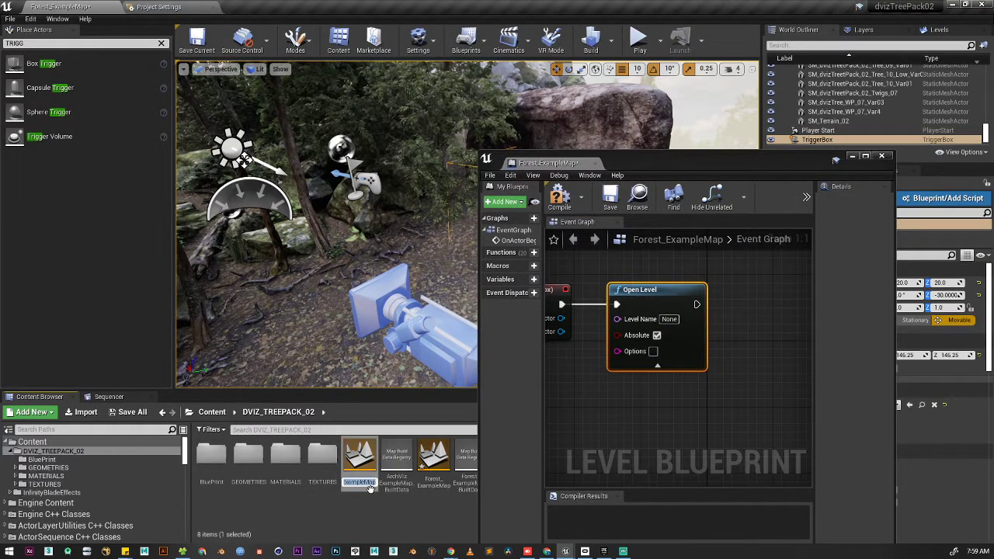
{"action": "left_click", "coordinate": [669, 319]}
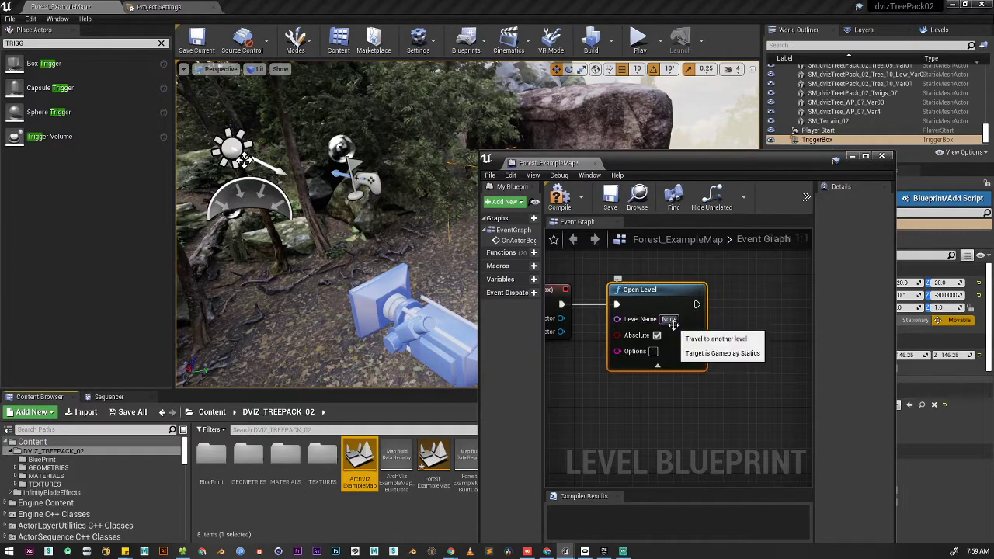
{"action": "type", "text": "ArchVizExampleMap"}
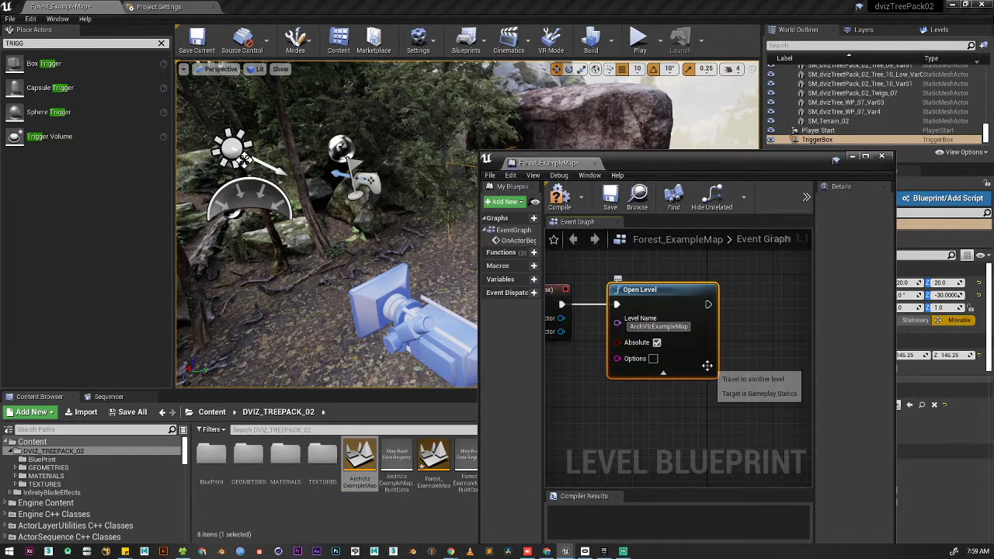
Compile and save the level Blueprint, and minimize its window
{"action": "left_click", "coordinate": [639, 424]}
{"action": "right_click_drag", "start_coordinate": [640, 425], "coordinate": [708, 422]}
{"action": "left_click", "coordinate": [559, 198]}
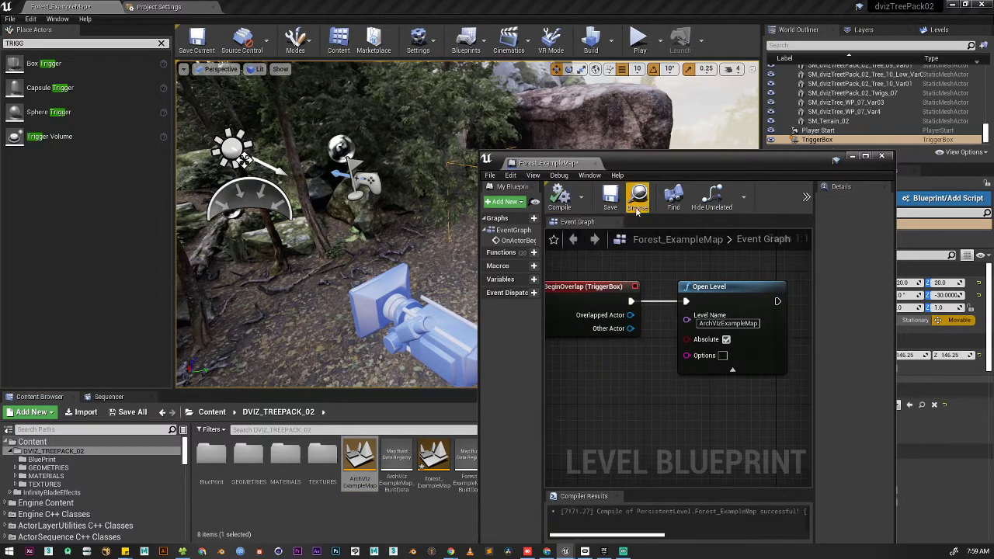
{"action": "left_click", "coordinate": [611, 198]}
{"action": "left_click", "coordinate": [852, 156]}
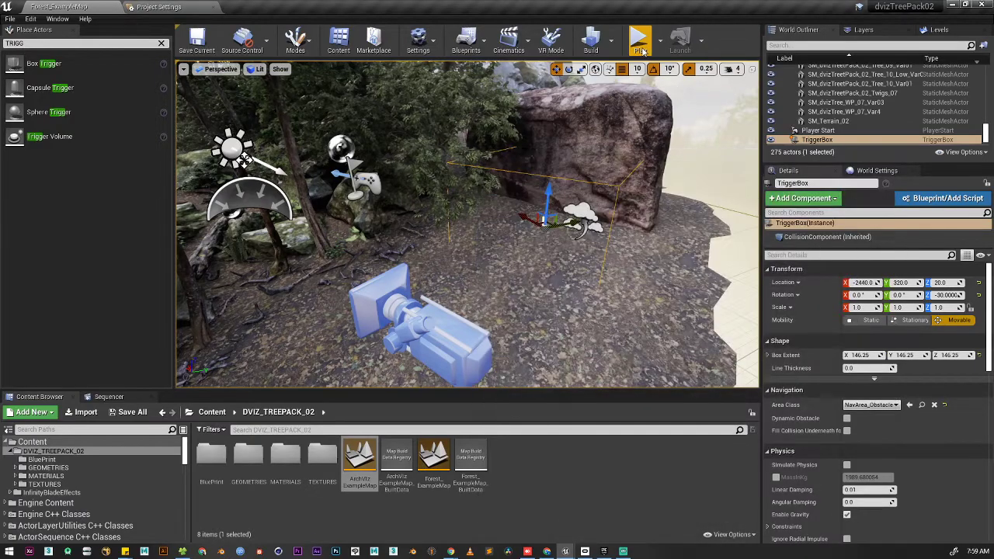
Play the level, move into the trigger box to test the level change, and stop the play session
{"action": "key", "text": "alt+p"}
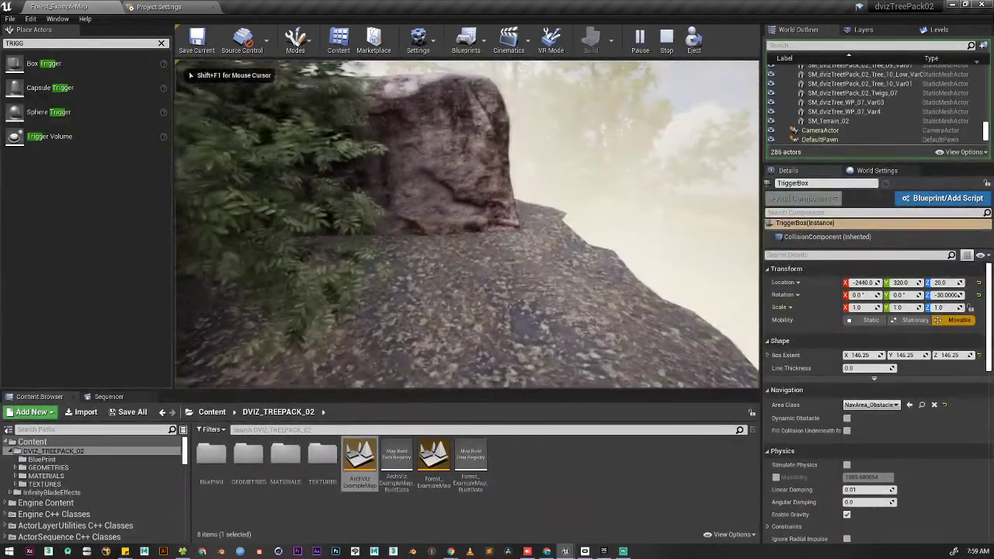
{"action": "key", "text": "w"}
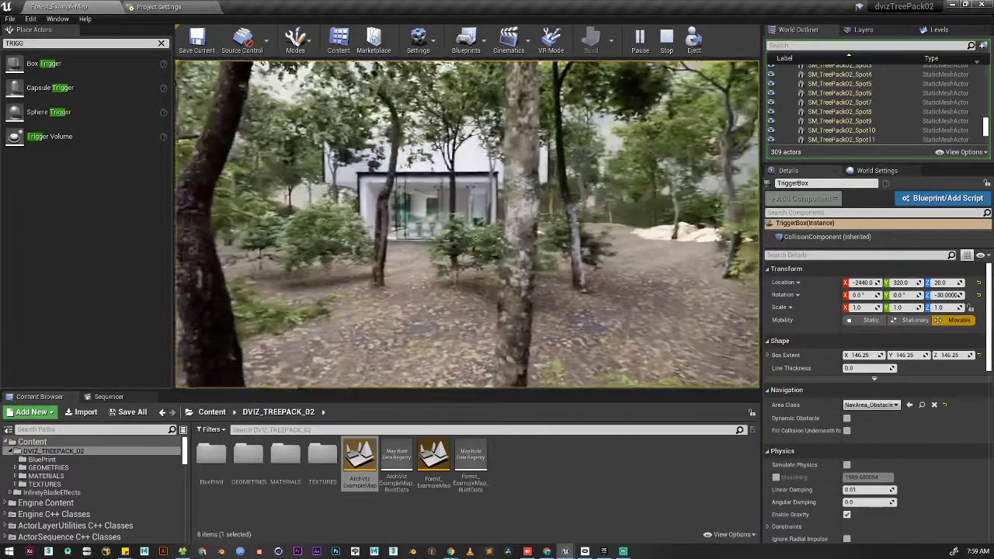
{"action": "key", "text": "Escape"}
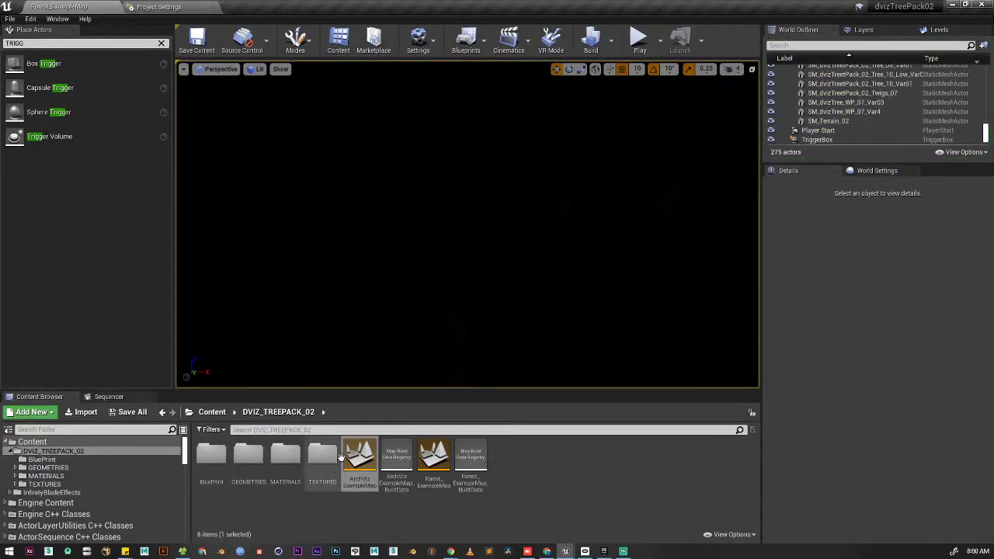
Reopen Forest_ExampleMap and raise the trigger box by the rock to Z 110
{"action": "double_click", "coordinate": [436, 460]}
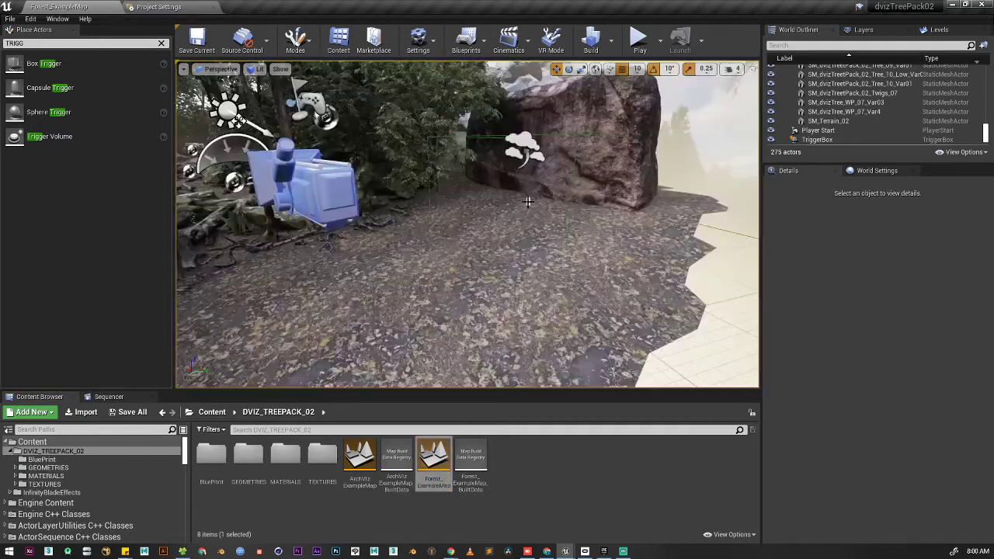
{"action": "left_click", "coordinate": [539, 201]}
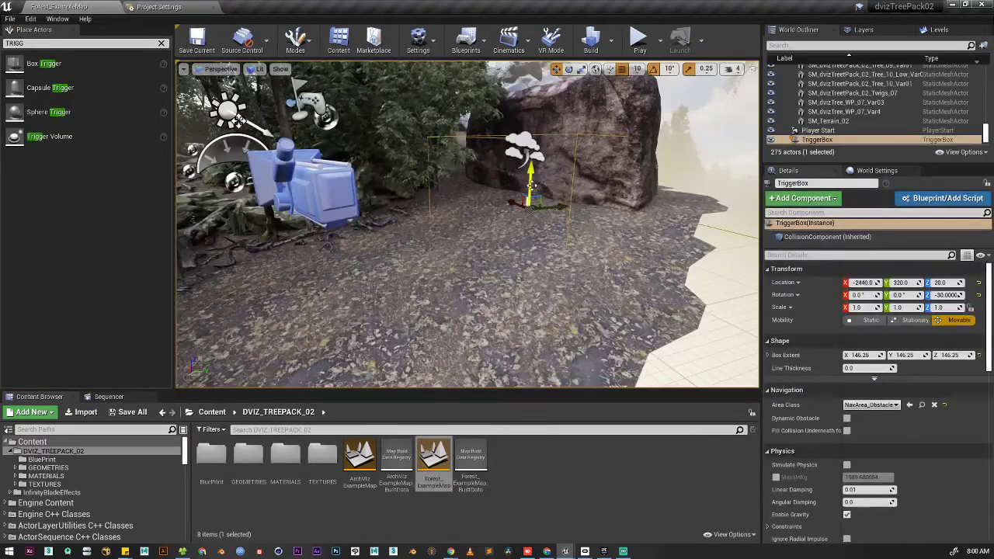
Play the level to test the raised trigger box by the rock, and stop the play session
{"action": "left_click", "coordinate": [638, 40]}
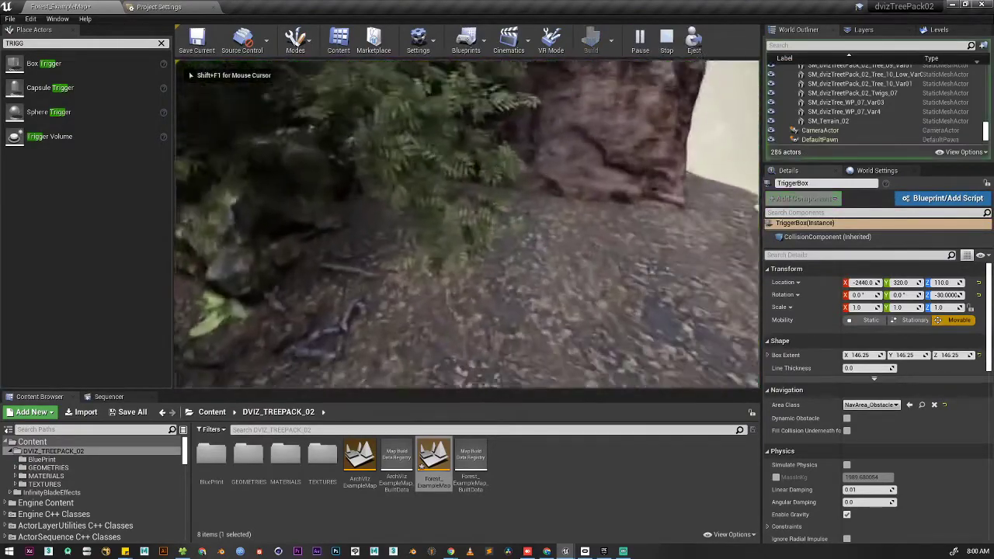
{"action": "key", "text": "Escape"}
{"action": "right_click_drag", "start_coordinate": [592, 281], "coordinate": [589, 258]}
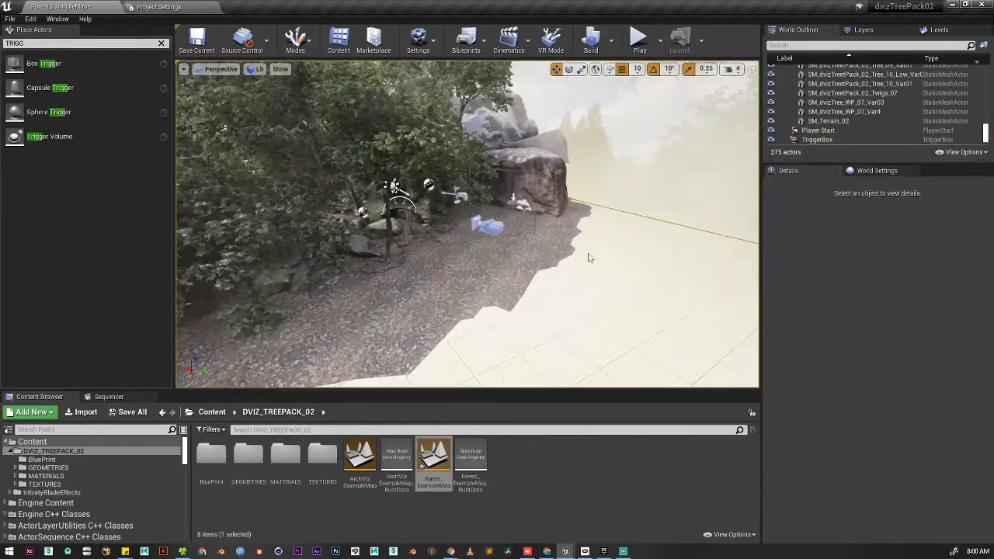
{"action": "right_click_drag", "start_coordinate": [548, 209], "coordinate": [567, 230]}
{"action": "scroll", "coordinate": [555, 209], "scroll_direction": "up", "scroll_amount": 3}
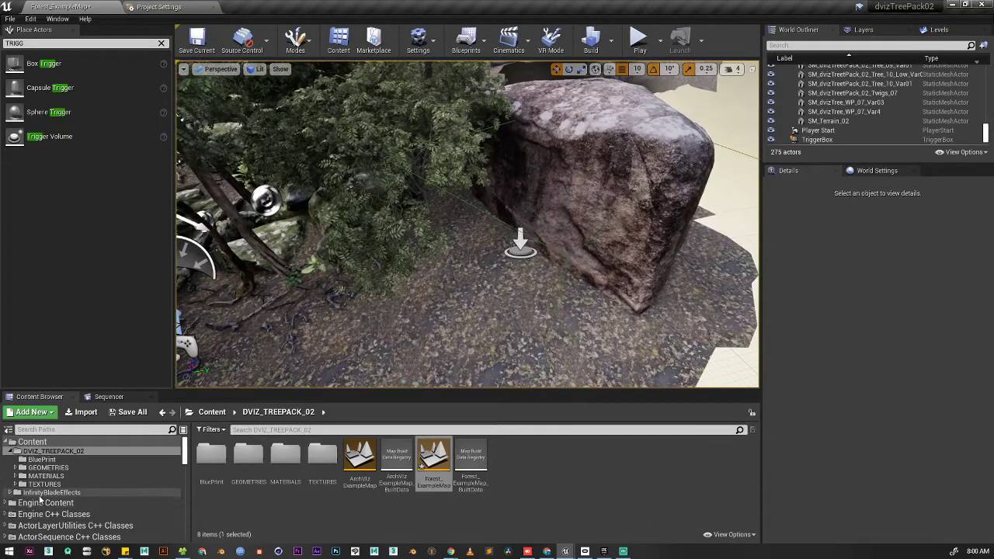
Browse the Effects folder of InfinityBladeEffects and open its FX_Cines subfolder to find a particle effect for the trigger
{"action": "left_click", "coordinate": [32, 494]}
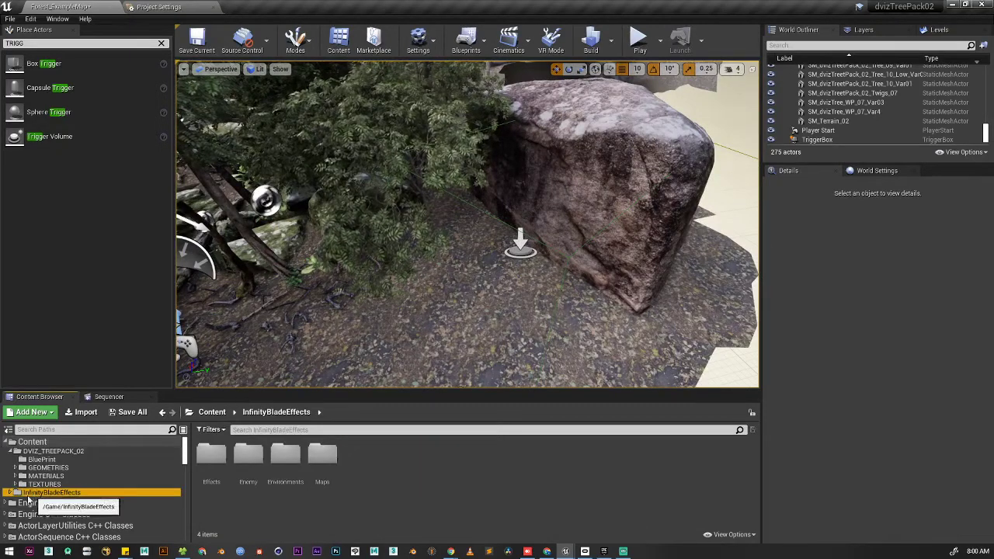
{"action": "left_click", "coordinate": [10, 494]}
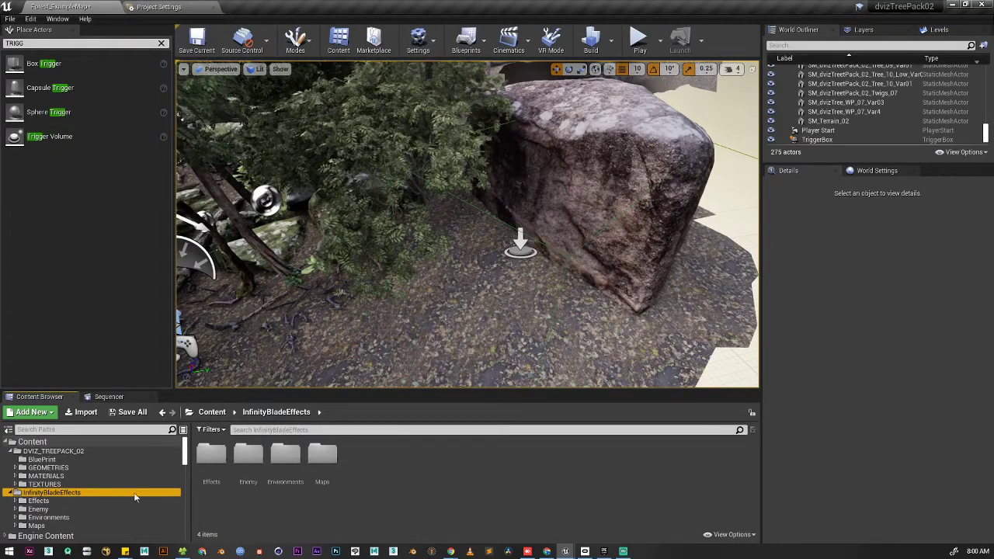
{"action": "double_click", "coordinate": [62, 502]}
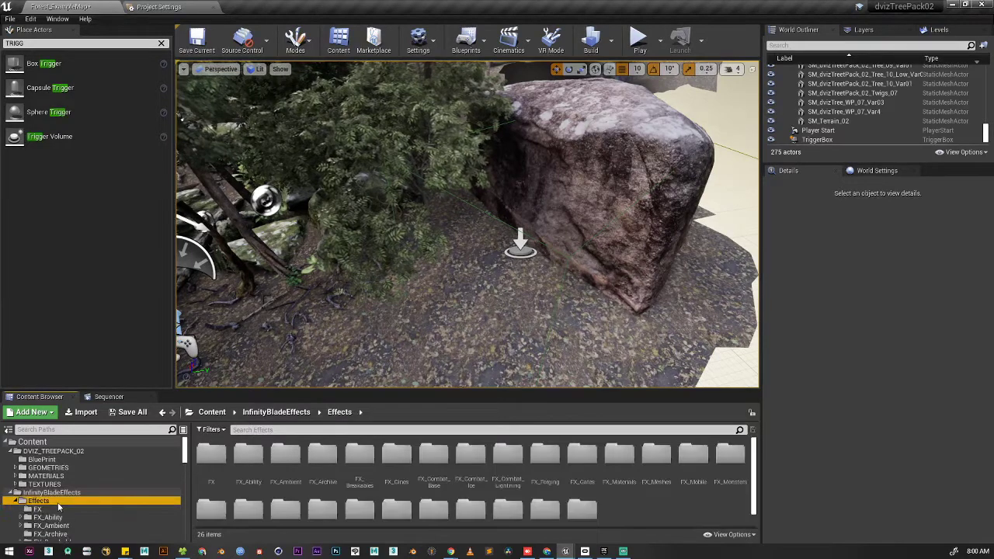
{"action": "left_click", "coordinate": [37, 460]}
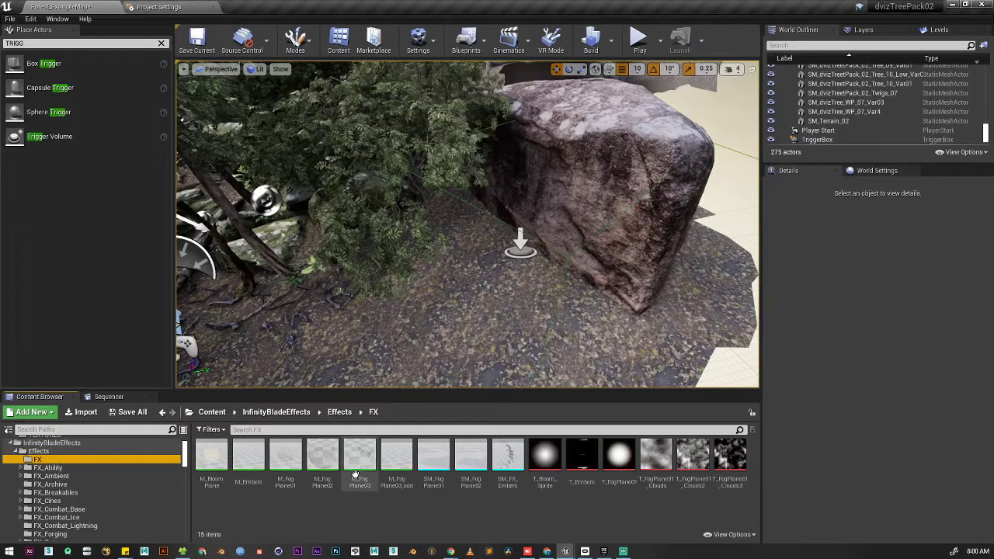
{"action": "double_click", "coordinate": [47, 501]}
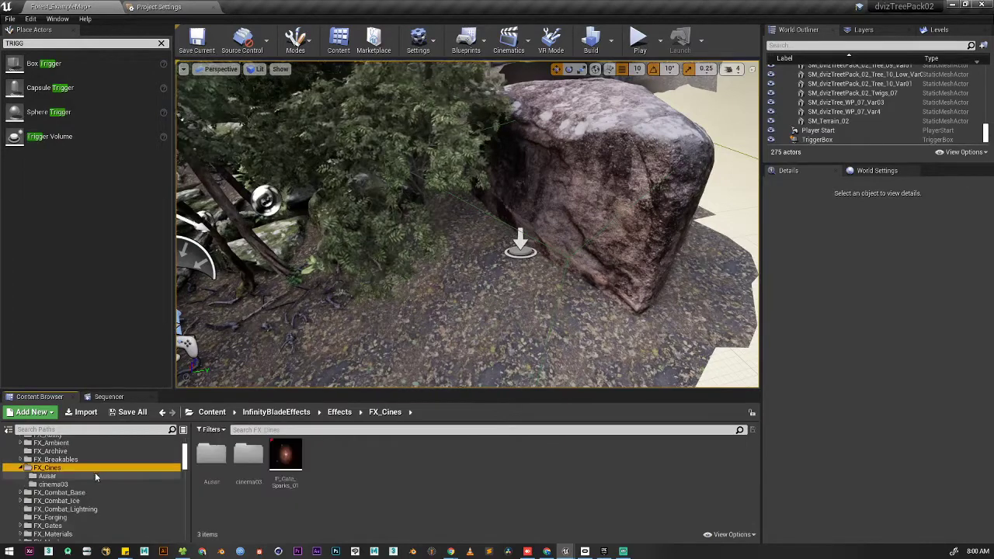
{"action": "scroll", "coordinate": [85, 501], "scroll_direction": "down", "scroll_amount": 2}
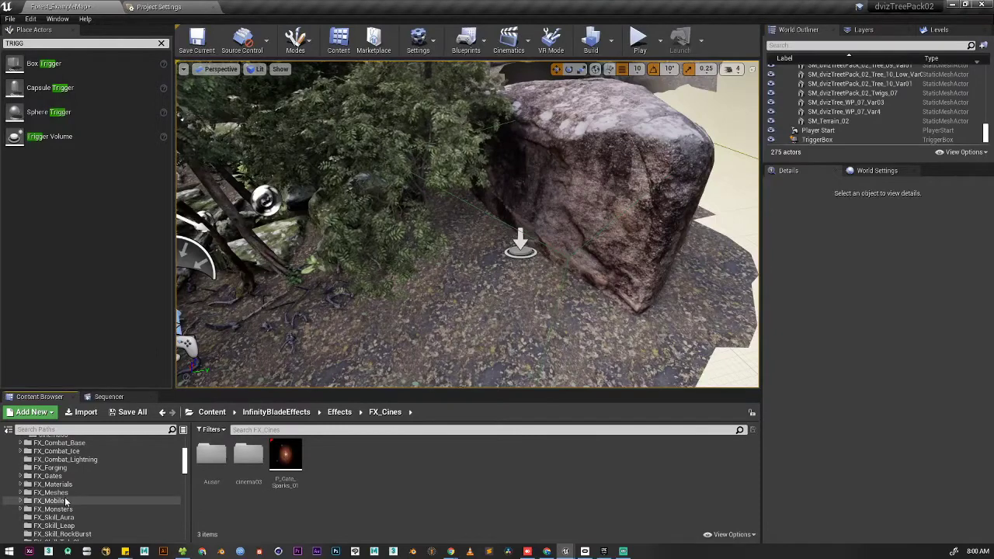
{"action": "scroll", "coordinate": [69, 503], "scroll_direction": "down", "scroll_amount": 2}
{"action": "scroll", "coordinate": [73, 485], "scroll_direction": "up", "scroll_amount": 1}
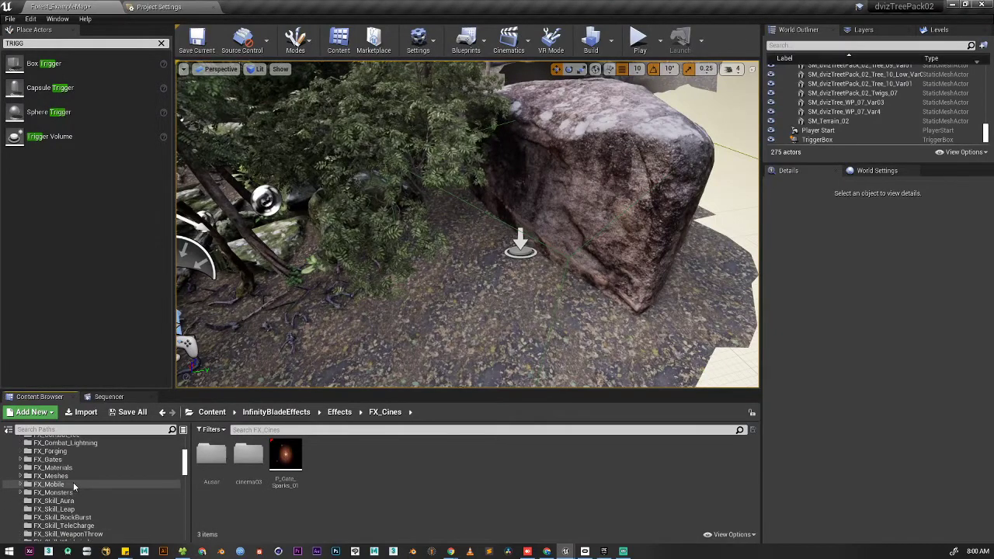
Place the P_Gate_Sparks_01 particle system inside the trigger box by the rock, raise it to Z 110, and deselect it
{"action": "left_click_drag", "start_coordinate": [285, 456], "coordinate": [504, 278]}
{"action": "key", "text": "f"}
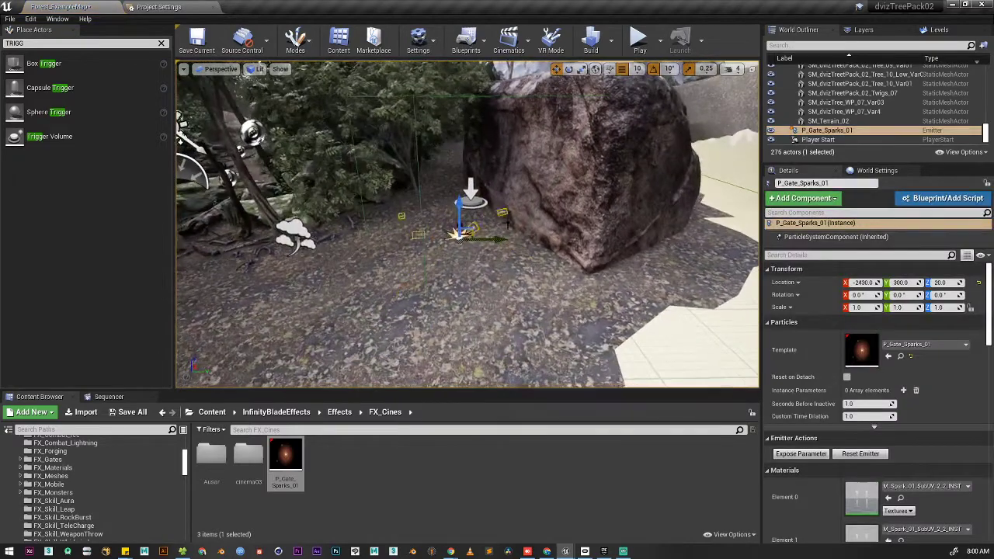
{"action": "left_click_drag", "start_coordinate": [462, 215], "coordinate": [468, 169]}
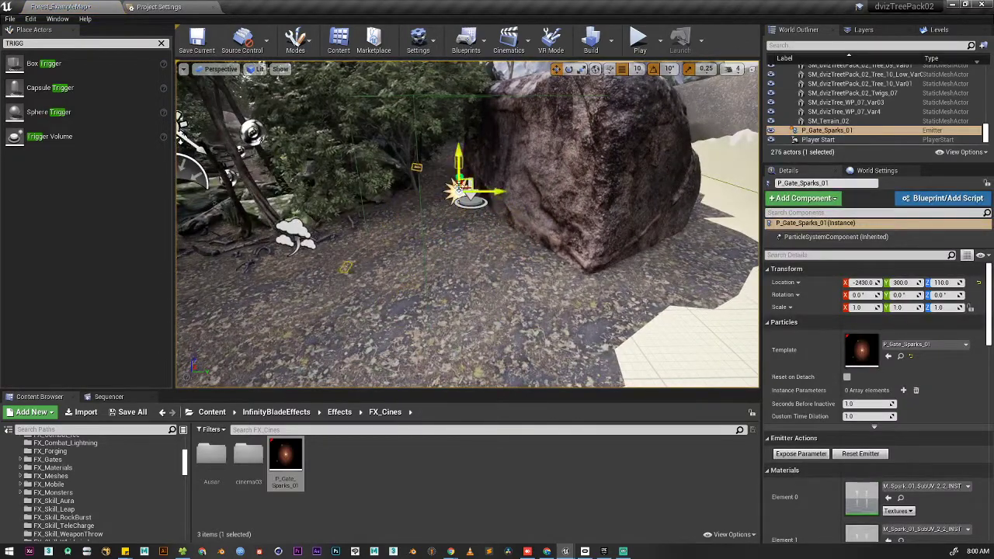
{"action": "key", "text": "Escape"}
Play the level and move toward the sparks by the rock to test the level change, then stop playing
{"action": "right_click_drag", "start_coordinate": [428, 231], "coordinate": [429, 264]}
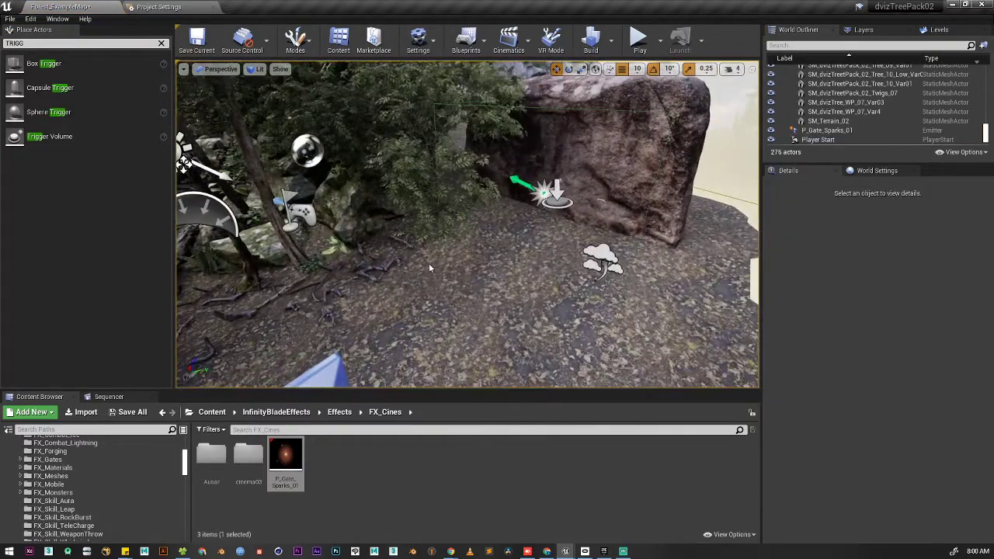
{"action": "right_click_drag", "start_coordinate": [539, 217], "coordinate": [509, 251]}
{"action": "scroll", "coordinate": [513, 251], "scroll_direction": "up", "scroll_amount": 1}
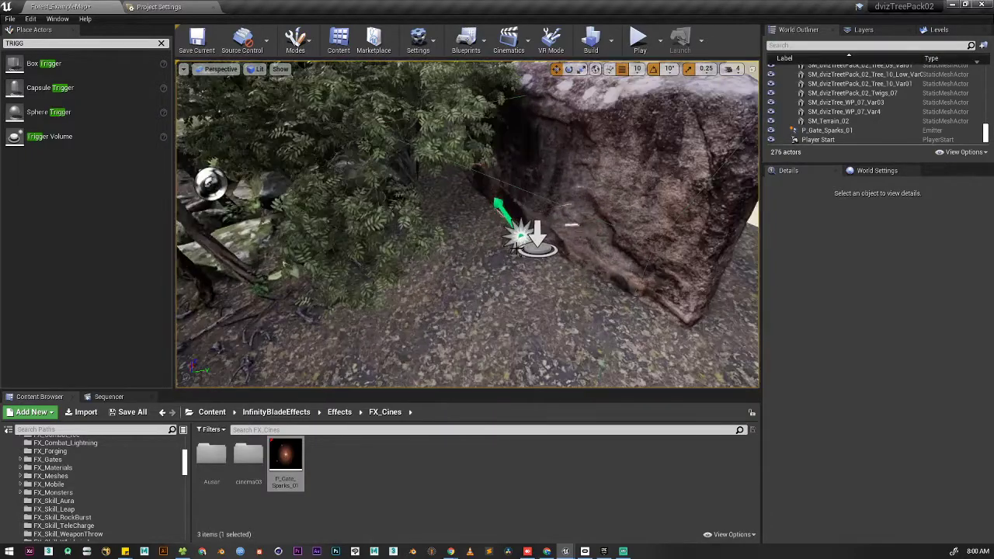
{"action": "scroll", "coordinate": [519, 251], "scroll_direction": "down", "scroll_amount": 1}
{"action": "left_click_drag", "start_coordinate": [429, 268], "coordinate": [428, 268]}
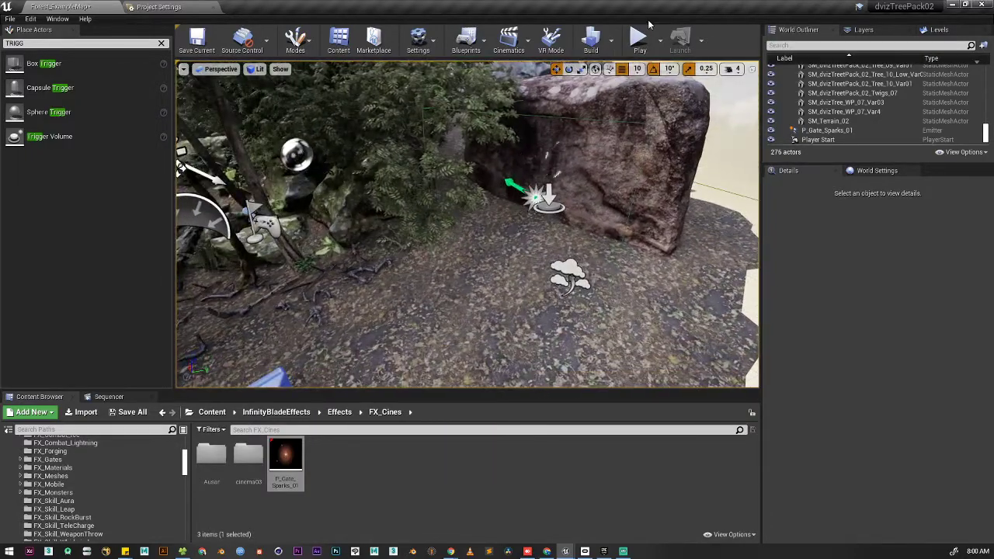
{"action": "left_click", "coordinate": [639, 39]}
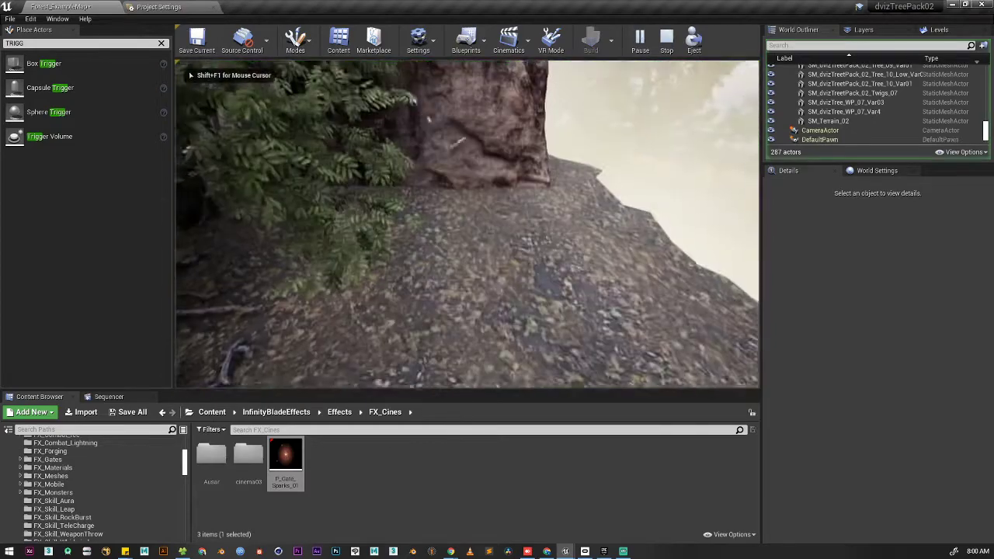
{"action": "key", "text": "w"}
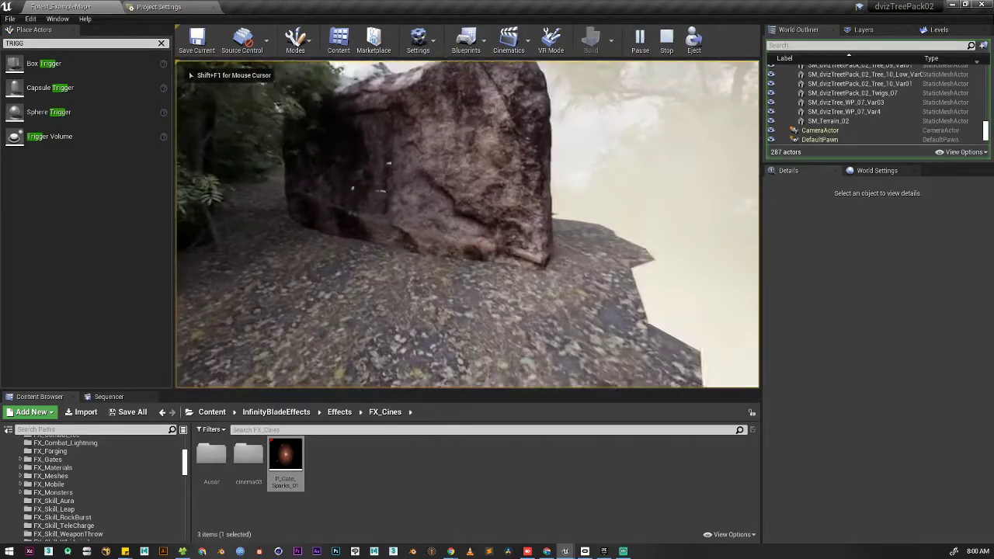
{"action": "key", "text": "Escape"}
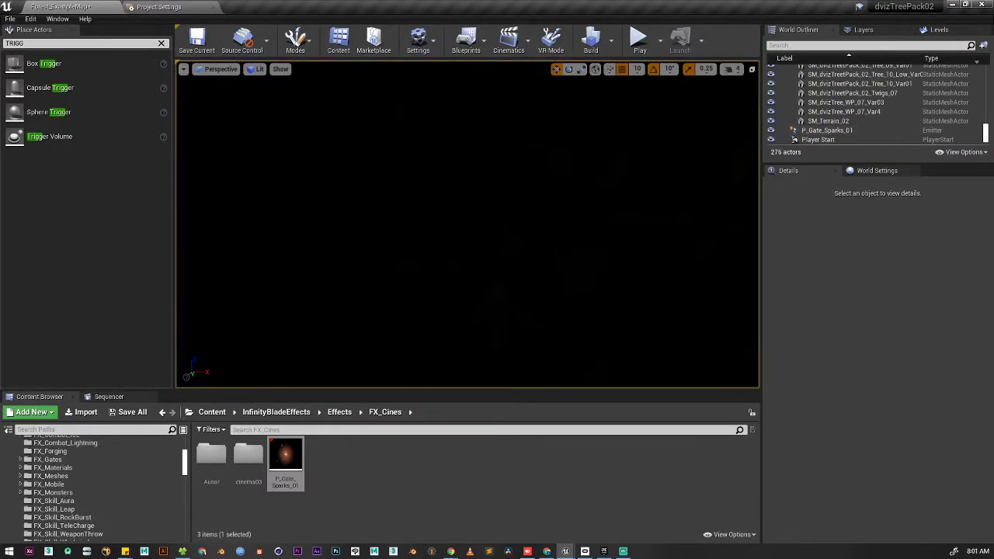
Focus the viewport on CameraActor5 and then CameraActor2 to bring the forest clearing back into view
{"action": "scroll", "coordinate": [90, 456], "scroll_direction": "up", "scroll_amount": 5}
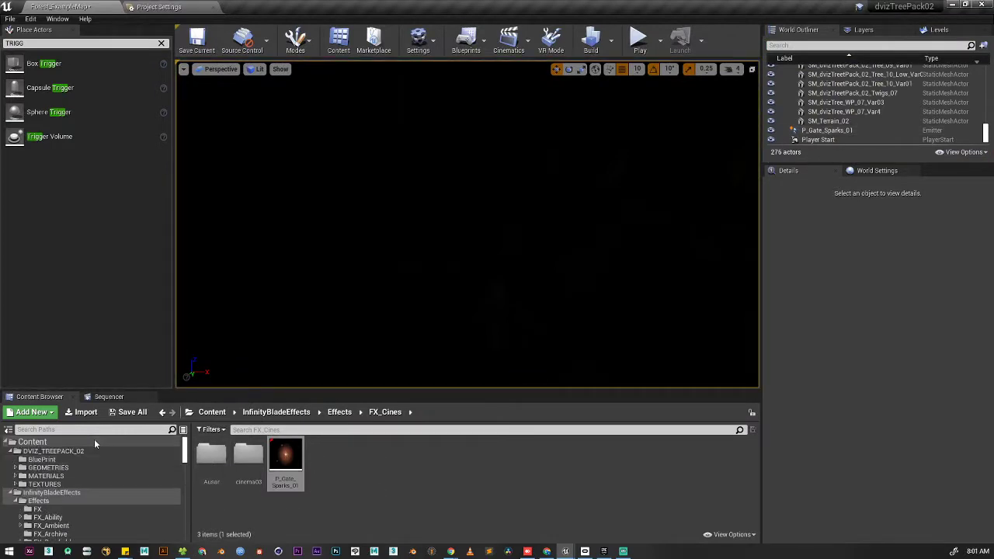
{"action": "left_click", "coordinate": [55, 452]}
{"action": "left_click", "coordinate": [33, 441]}
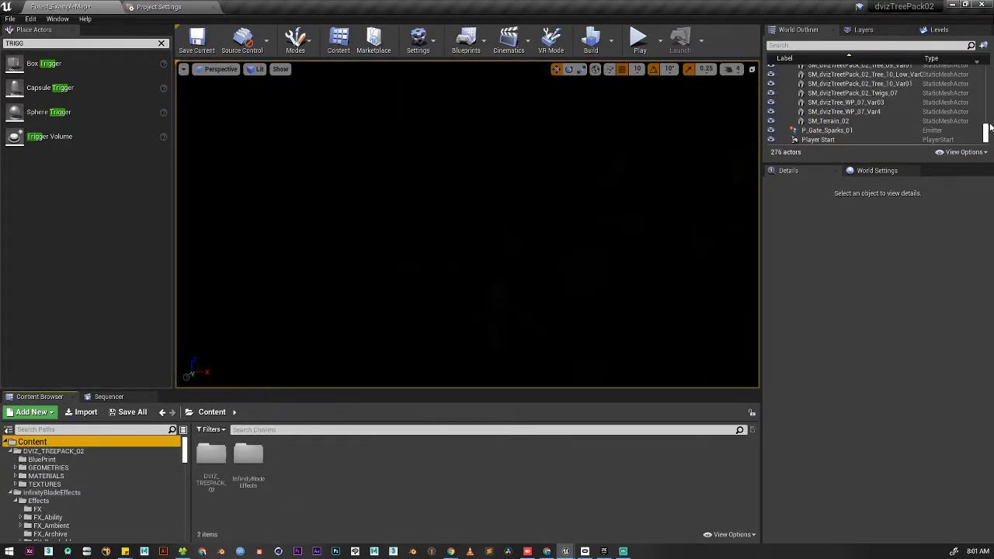
{"action": "left_click_drag", "start_coordinate": [989, 129], "coordinate": [988, 72]}
{"action": "left_click", "coordinate": [869, 110]}
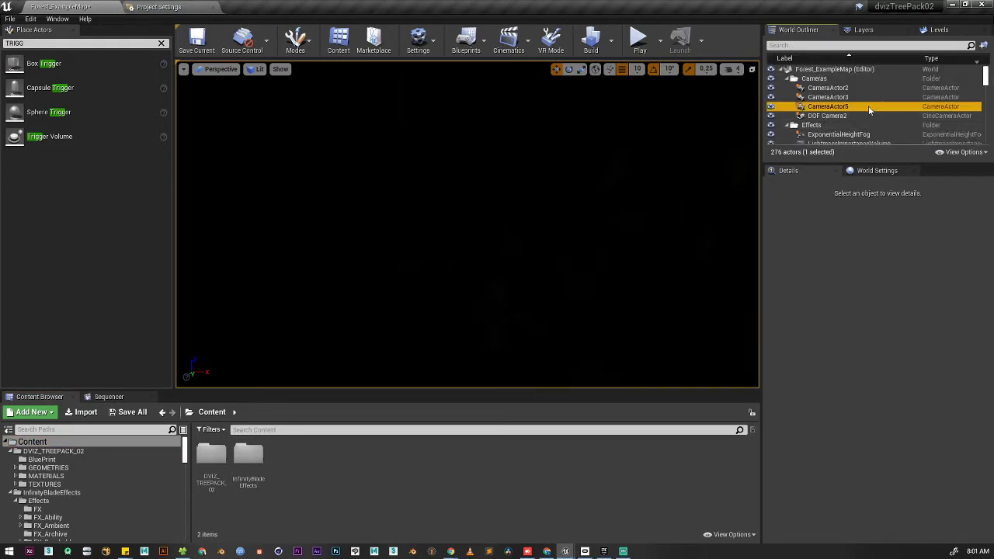
{"action": "double_click", "coordinate": [870, 110]}
{"action": "left_click_drag", "start_coordinate": [494, 214], "coordinate": [621, 214], "text": "alt"}
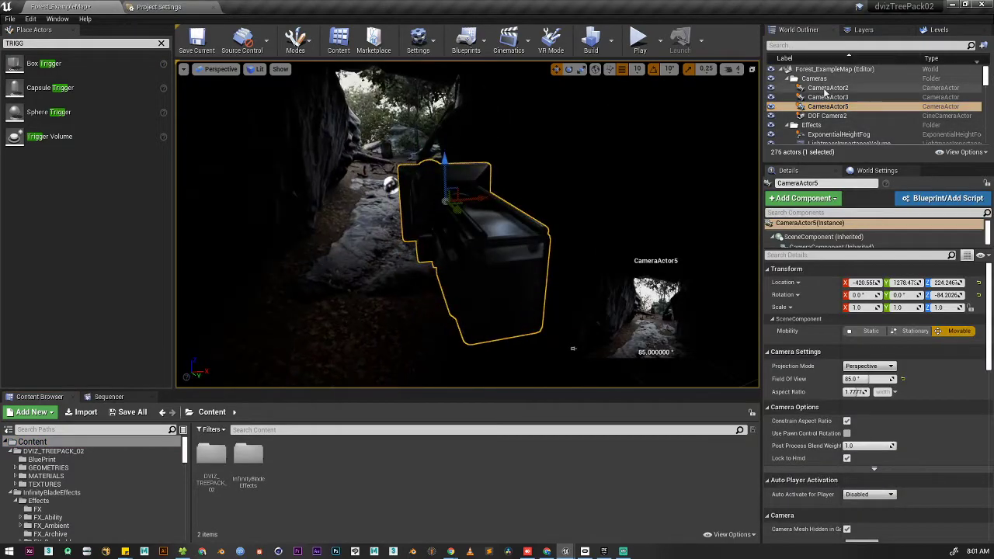
{"action": "double_click", "coordinate": [825, 89]}
{"action": "left_click_drag", "start_coordinate": [500, 244], "coordinate": [622, 244], "text": "alt"}
{"action": "scroll", "coordinate": [499, 248], "scroll_direction": "down", "scroll_amount": 5}
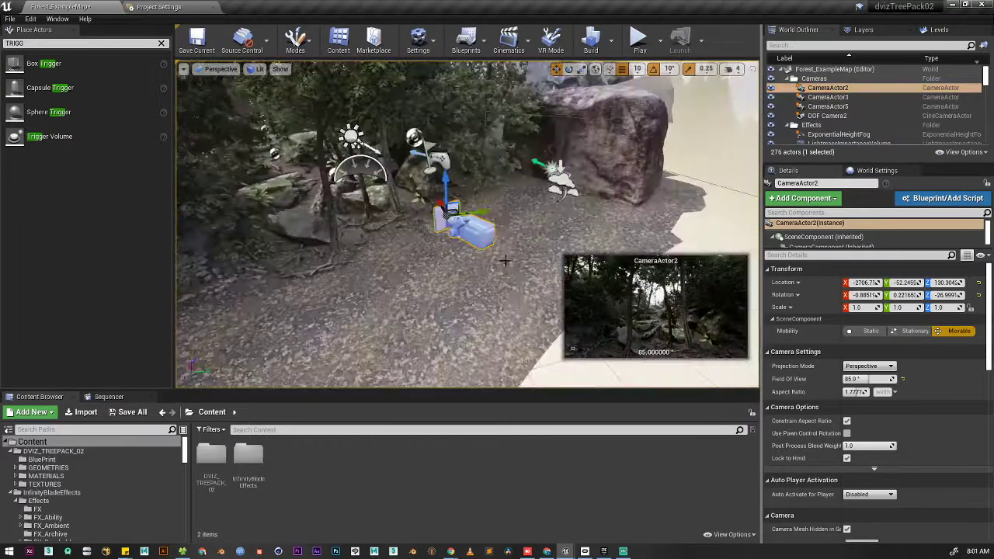
{"action": "scroll", "coordinate": [458, 235], "scroll_direction": "up", "scroll_amount": 3}
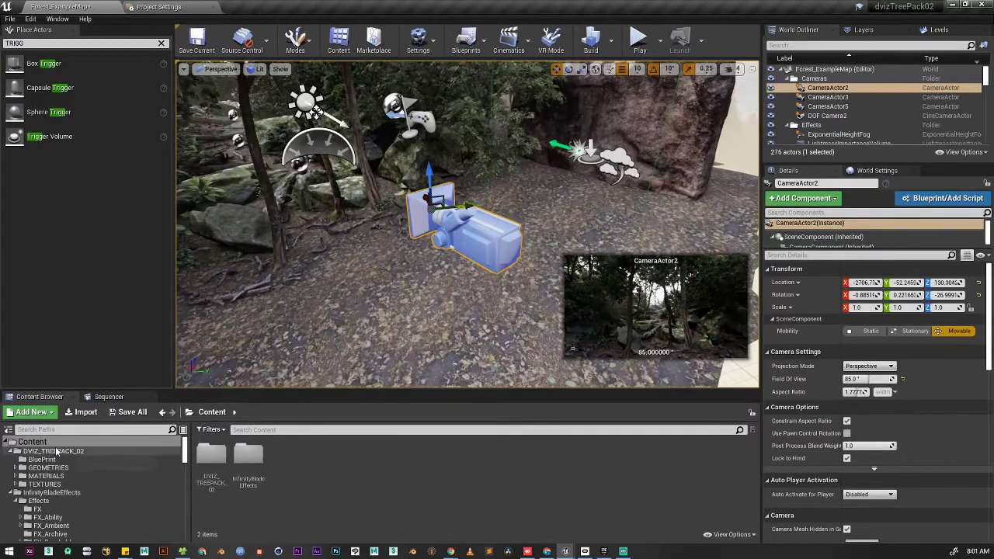
Open ArchVizExampleMap from the DVIZ_TREEPACK_02 folder
{"action": "left_click", "coordinate": [56, 452]}
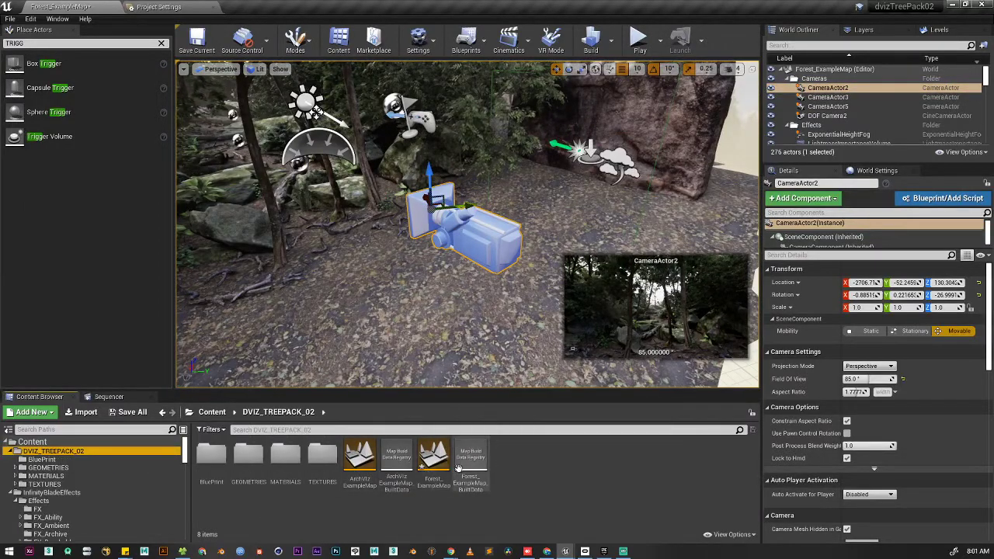
{"action": "double_click", "coordinate": [359, 470]}
{"action": "left_click", "coordinate": [530, 371]}
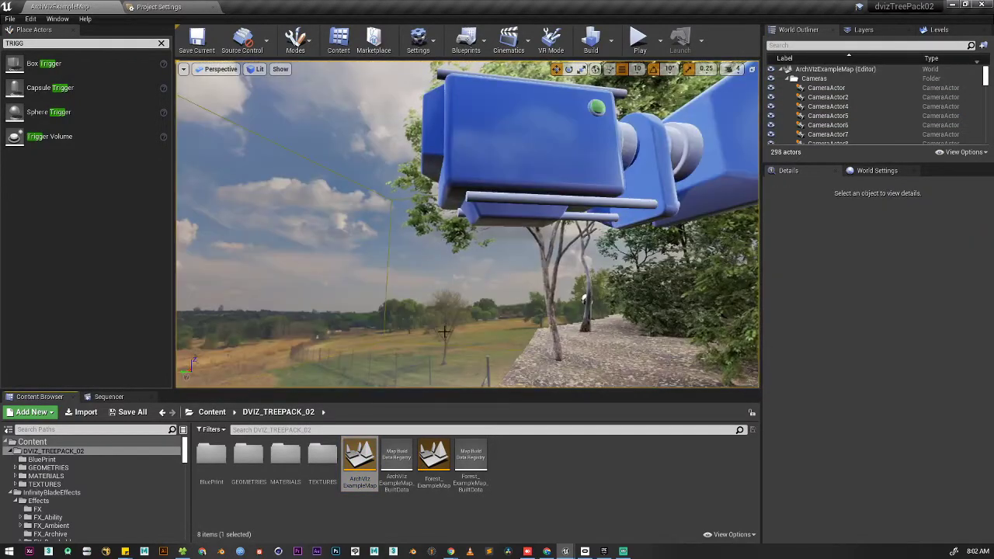
Place a Box Trigger on the ground outside the glass house at X -400, Y 860, and enlarge its box extent to 113.75
{"action": "right_click_drag", "start_coordinate": [490, 233], "coordinate": [731, 295]}
{"action": "key", "text": "w"}
{"action": "right_click_drag", "start_coordinate": [454, 239], "coordinate": [829, 284]}
{"action": "key", "text": "s"}
{"action": "left_click", "coordinate": [631, 268]}
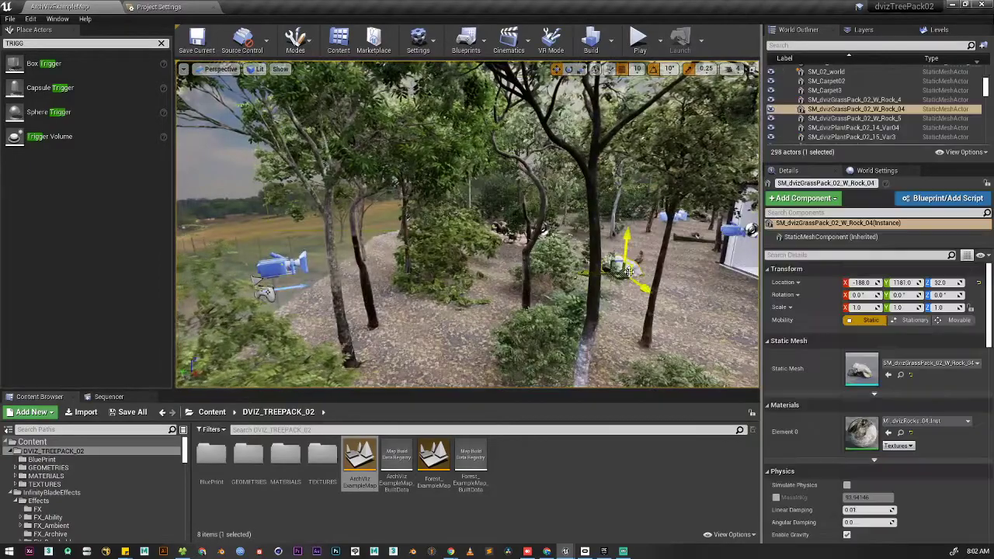
{"action": "key", "text": "f"}
{"action": "right_click_drag", "start_coordinate": [589, 237], "coordinate": [723, 233]}
{"action": "right_click_drag", "start_coordinate": [490, 241], "coordinate": [582, 252]}
{"action": "key", "text": "s"}
{"action": "key", "text": "w"}
{"action": "key", "text": "Escape"}
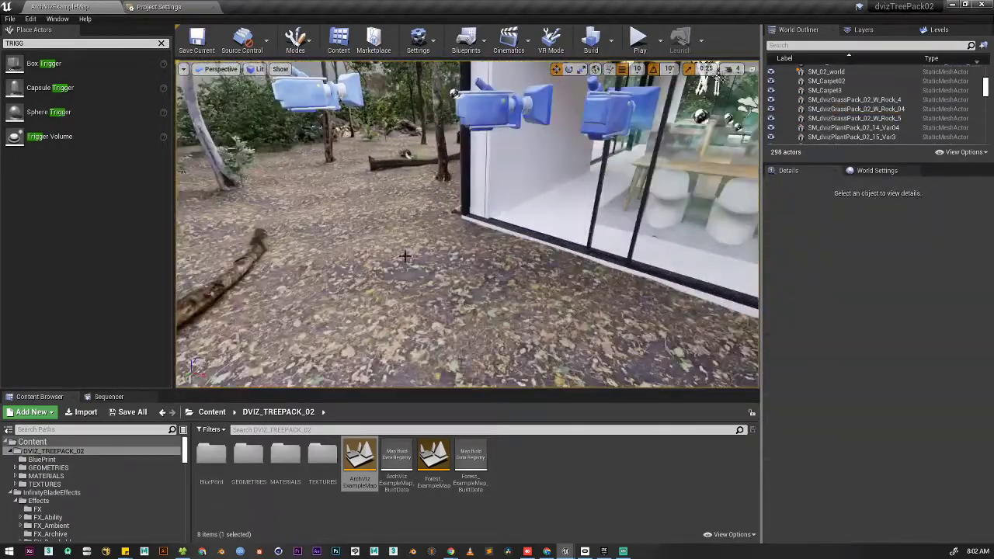
{"action": "key", "text": "s"}
{"action": "right_click_drag", "start_coordinate": [404, 257], "coordinate": [381, 255]}
{"action": "left_click_drag", "start_coordinate": [77, 74], "coordinate": [382, 228]}
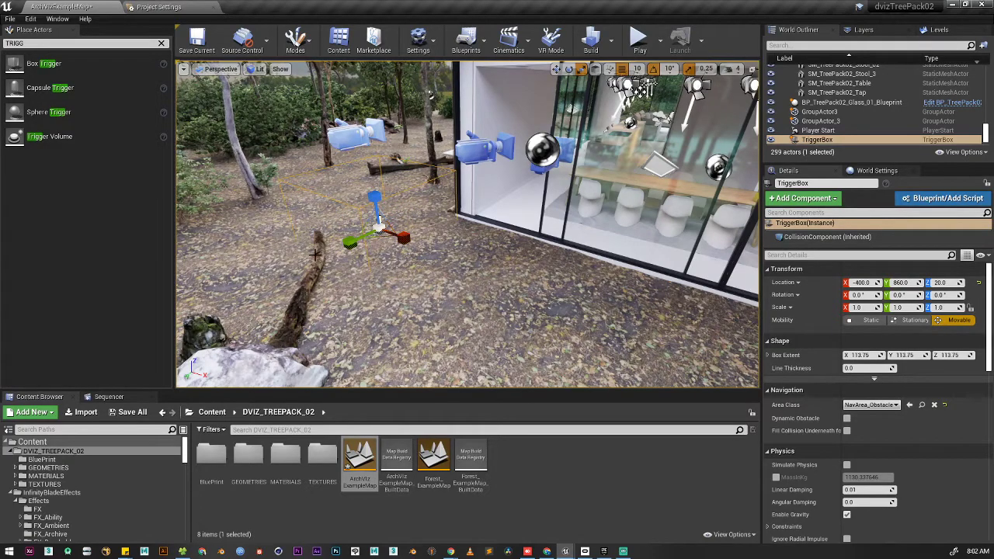
Raise the trigger box outside the glass house to Z 120
{"action": "key", "text": "a"}
{"action": "right_click_drag", "start_coordinate": [315, 255], "coordinate": [381, 260]}
{"action": "key", "text": "w"}
{"action": "left_click_drag", "start_coordinate": [408, 290], "coordinate": [358, 228], "text": "alt"}
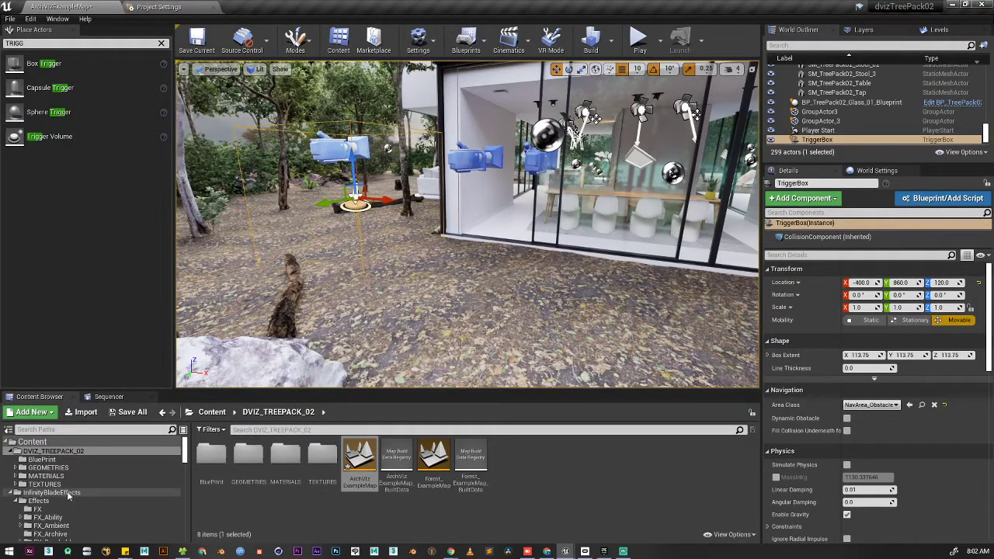
Place the P_Summon_Parent_Startup particle system from the Summon folder of FX_Ability at the trigger box, and deselect it
{"action": "scroll", "coordinate": [47, 489], "scroll_direction": "down", "scroll_amount": 2}
{"action": "left_click", "coordinate": [21, 501]}
{"action": "left_click", "coordinate": [61, 516]}
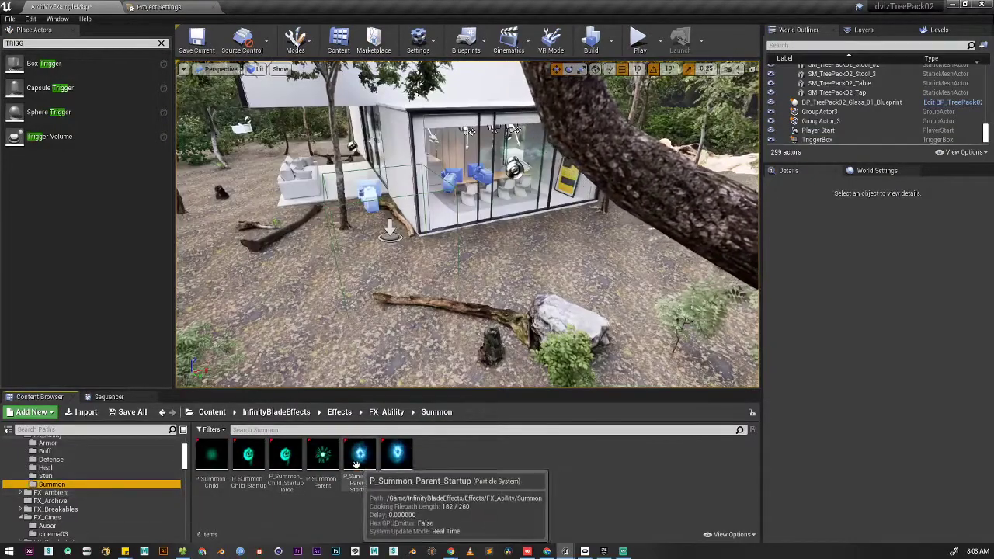
{"action": "left_click_drag", "start_coordinate": [360, 458], "coordinate": [446, 219]}
{"action": "key", "text": "Escape"}
Select the trigger box outside the glass house and open the level blueprint of ArchVizExampleMap
{"action": "scroll", "coordinate": [444, 218], "scroll_direction": "up", "scroll_amount": 3}
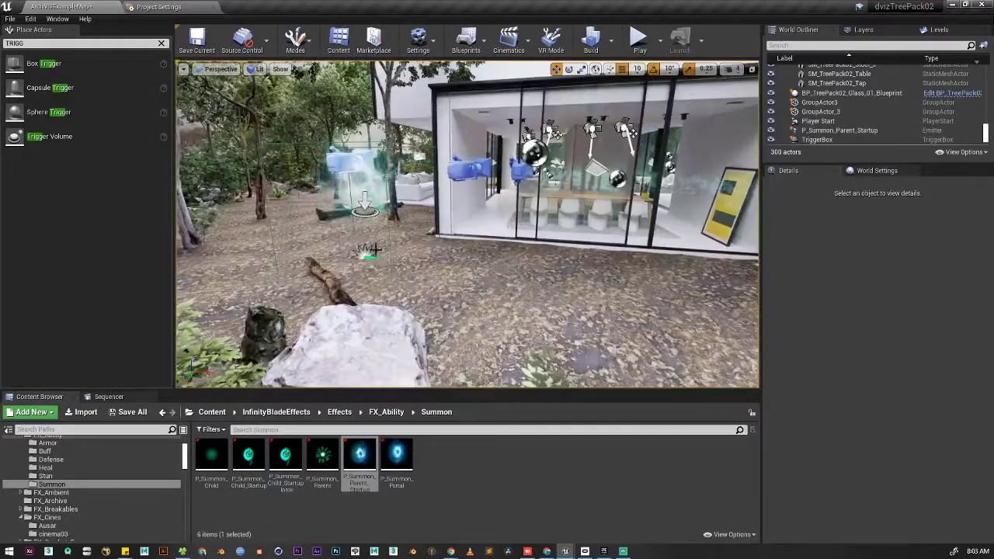
{"action": "left_click_drag", "start_coordinate": [385, 223], "coordinate": [380, 221], "text": "alt"}
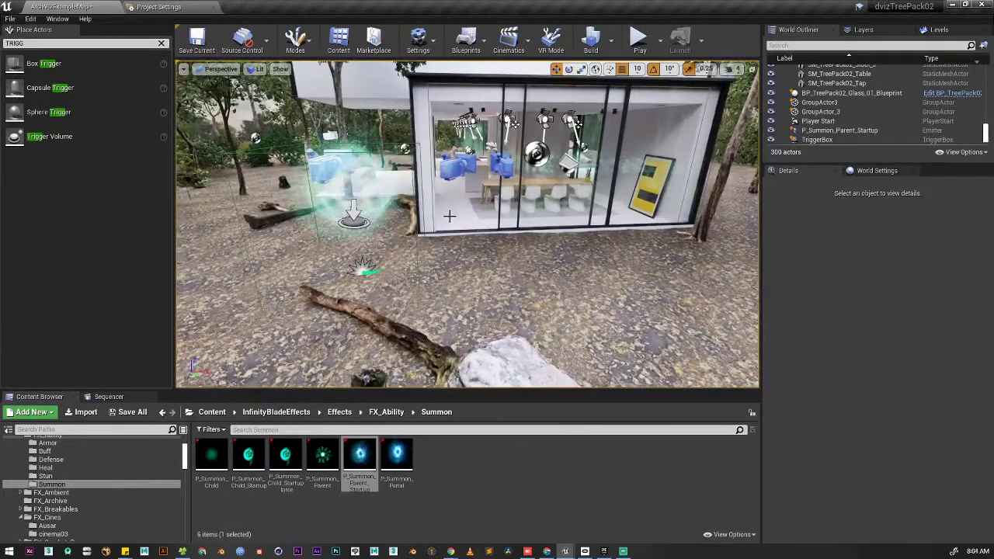
{"action": "left_click_drag", "start_coordinate": [449, 216], "coordinate": [385, 223], "text": "alt"}
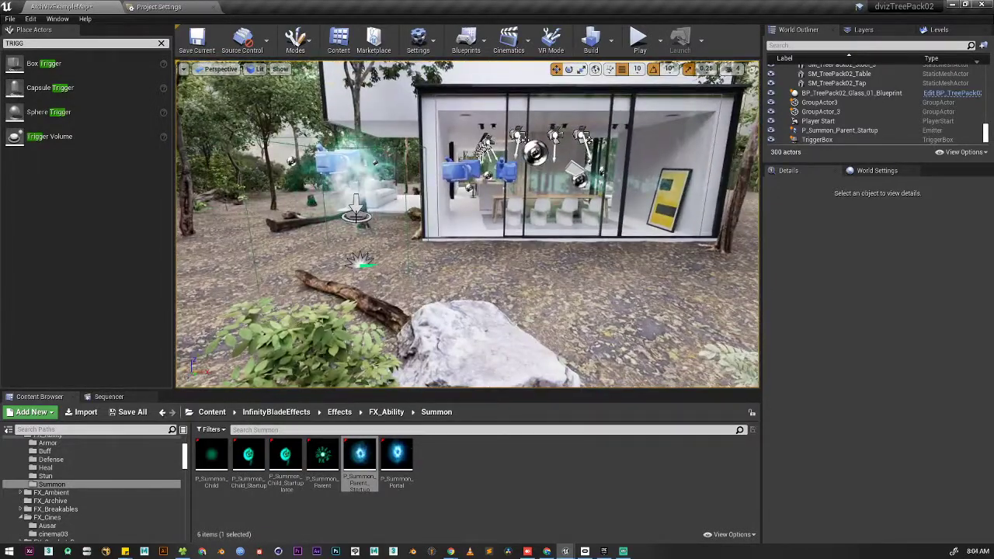
{"action": "left_click", "coordinate": [355, 210]}
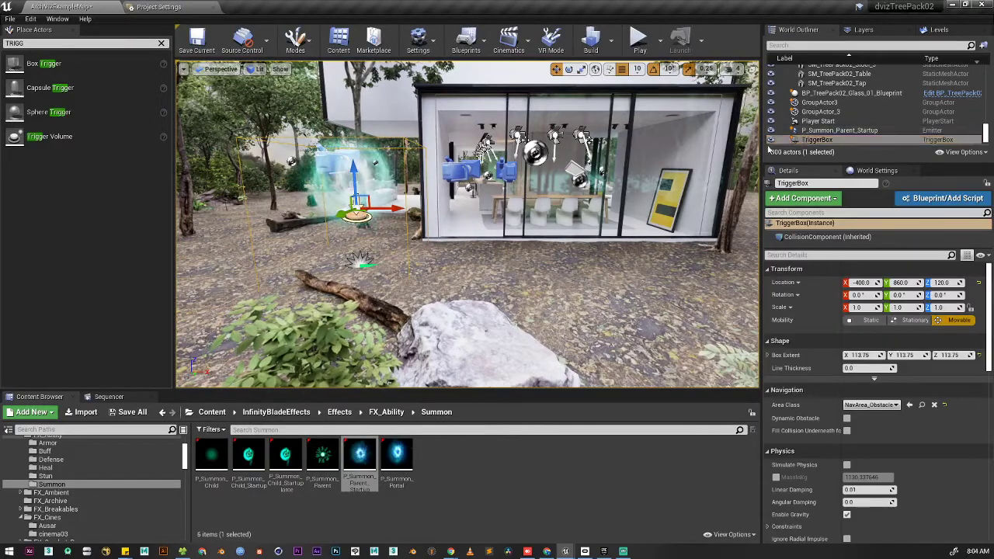
{"action": "left_click", "coordinate": [467, 42]}
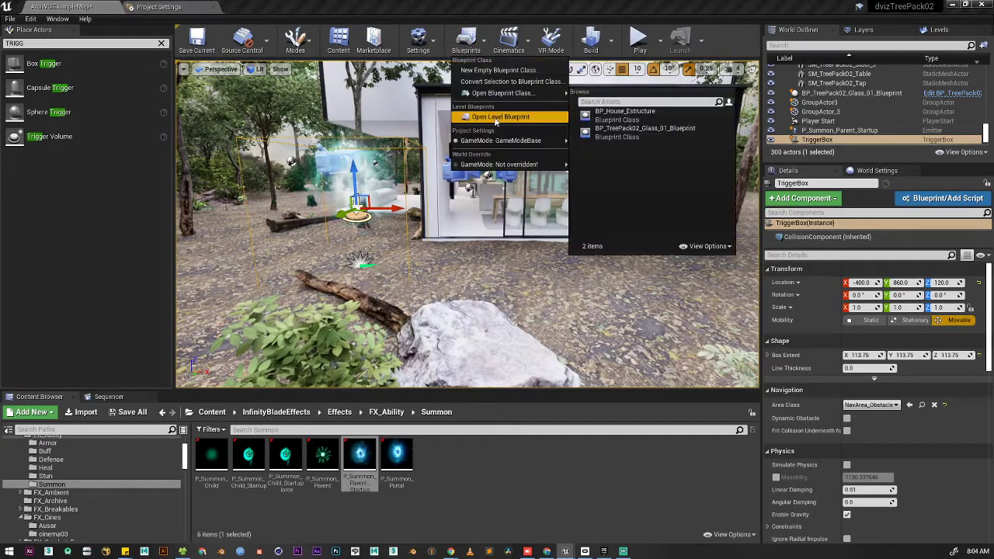
{"action": "left_click", "coordinate": [497, 116]}
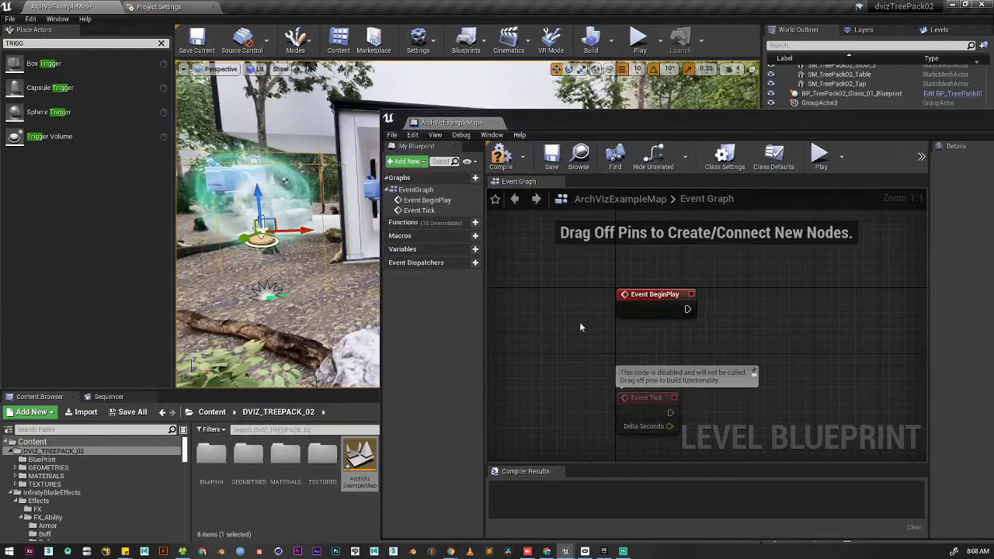
Add an On Actor Begin Overlap event for the trigger box and place it above the Event BeginPlay node
{"action": "right_click", "coordinate": [582, 287]}
{"action": "type", "text": "onacto"}
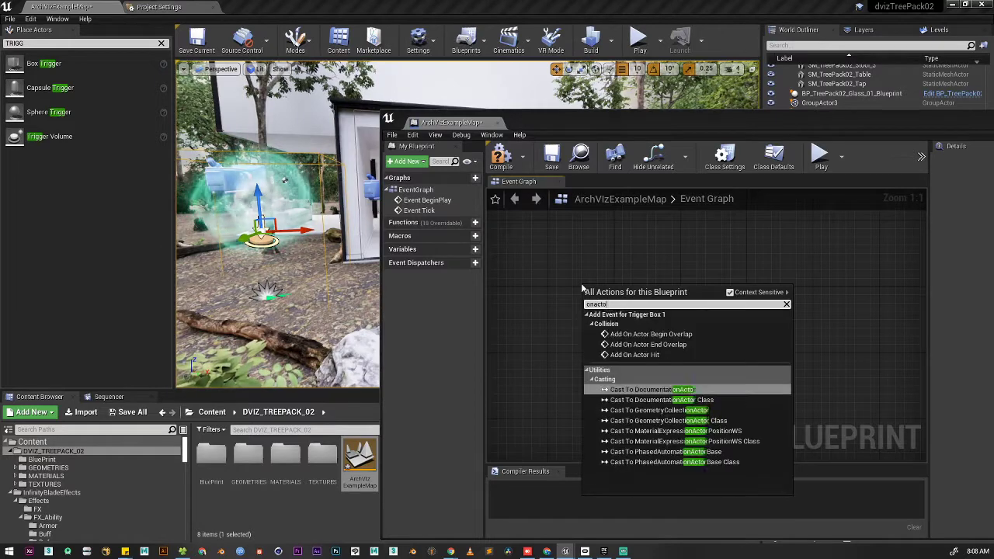
{"action": "type", "text": "rbe"}
{"action": "key", "text": "Return"}
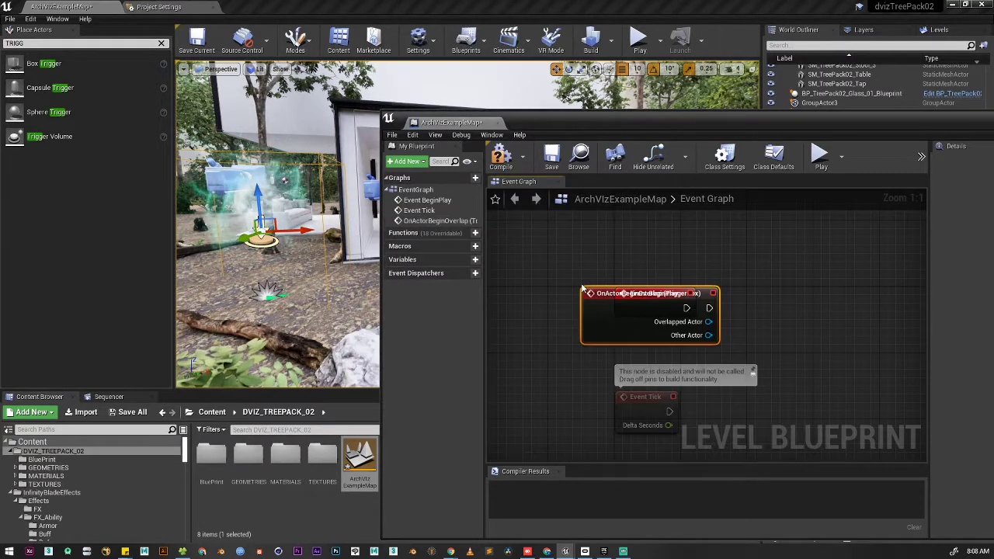
{"action": "left_click_drag", "start_coordinate": [605, 308], "coordinate": [579, 217]}
Add an Open Level node wired to the execution output of the trigger box's overlap event
{"action": "right_click_drag", "start_coordinate": [689, 272], "coordinate": [647, 303]}
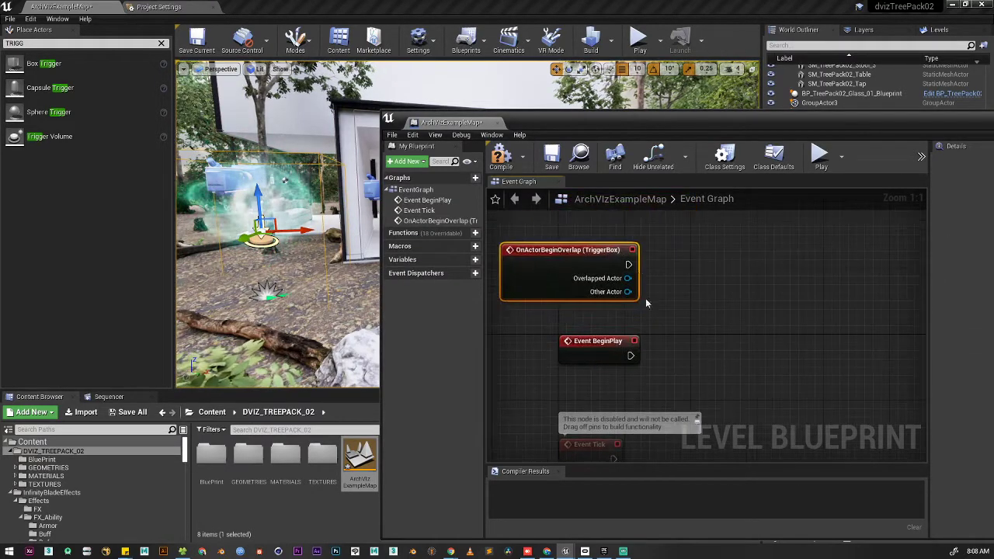
{"action": "left_click_drag", "start_coordinate": [628, 264], "coordinate": [707, 256]}
{"action": "type", "text": "open level"}
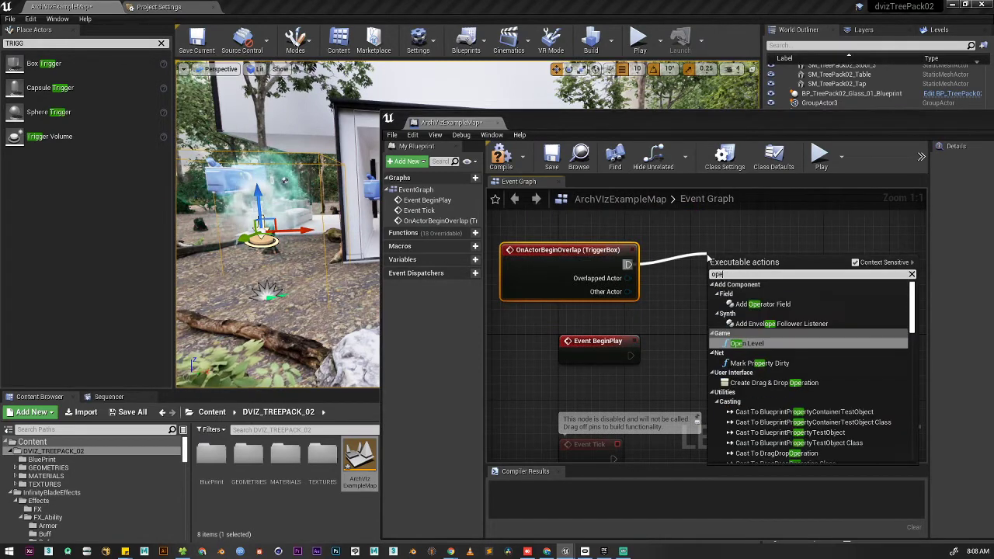
{"action": "key", "text": "Return"}
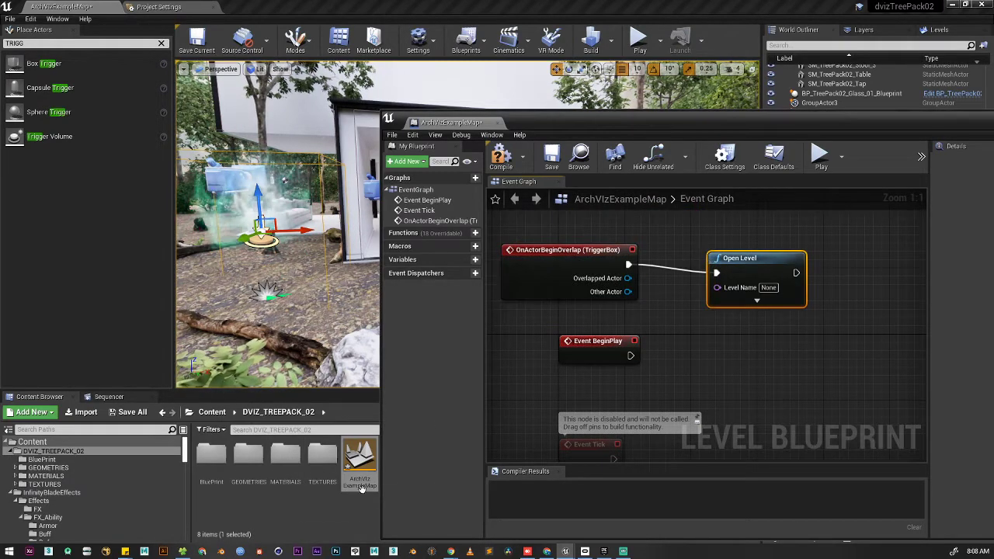
Set the Open Level node's Level Name to Forest_ExampleMap, copying the name from the map asset in DVIZ_TREEPACK_02
{"action": "left_click_drag", "start_coordinate": [548, 122], "coordinate": [703, 124]}
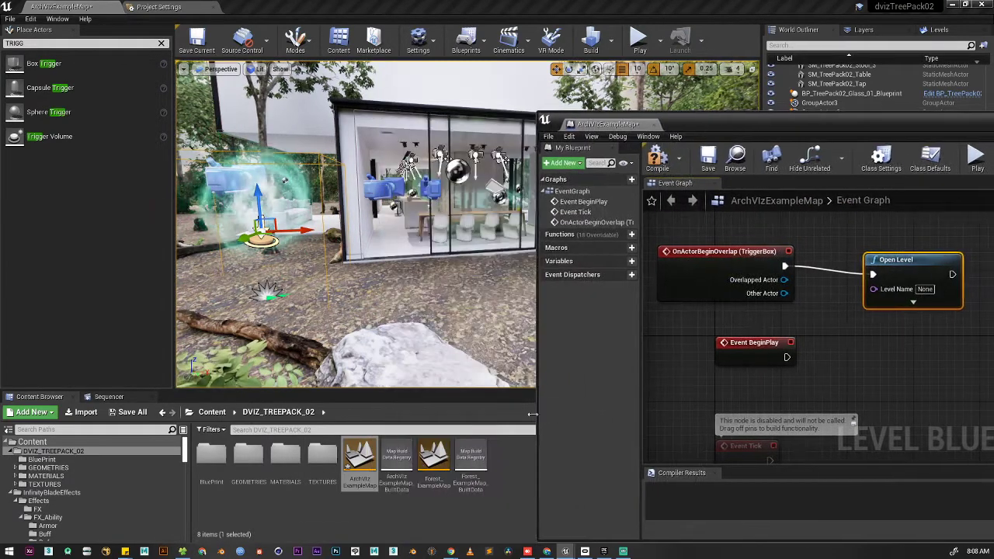
{"action": "left_click", "coordinate": [431, 485]}
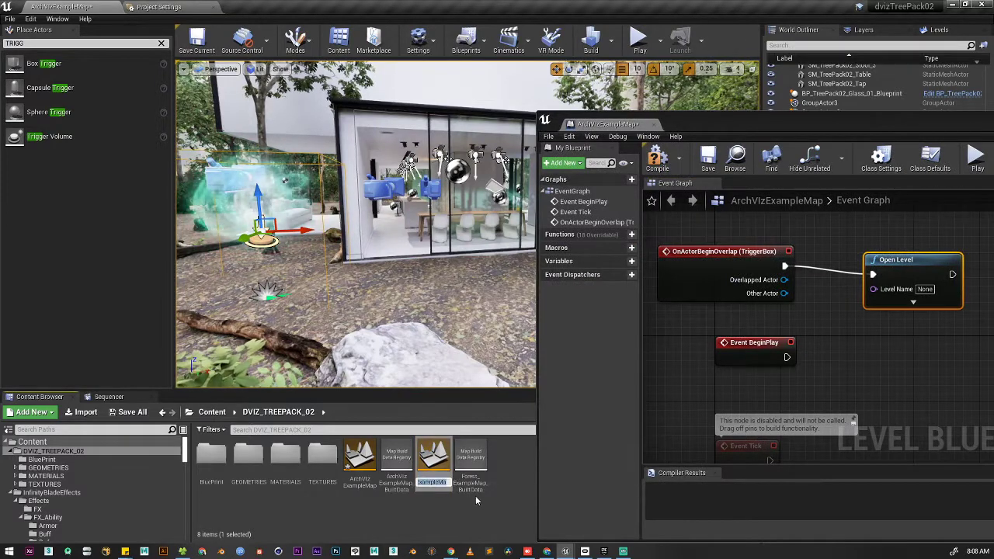
{"action": "left_click_drag", "start_coordinate": [780, 132], "coordinate": [624, 126]}
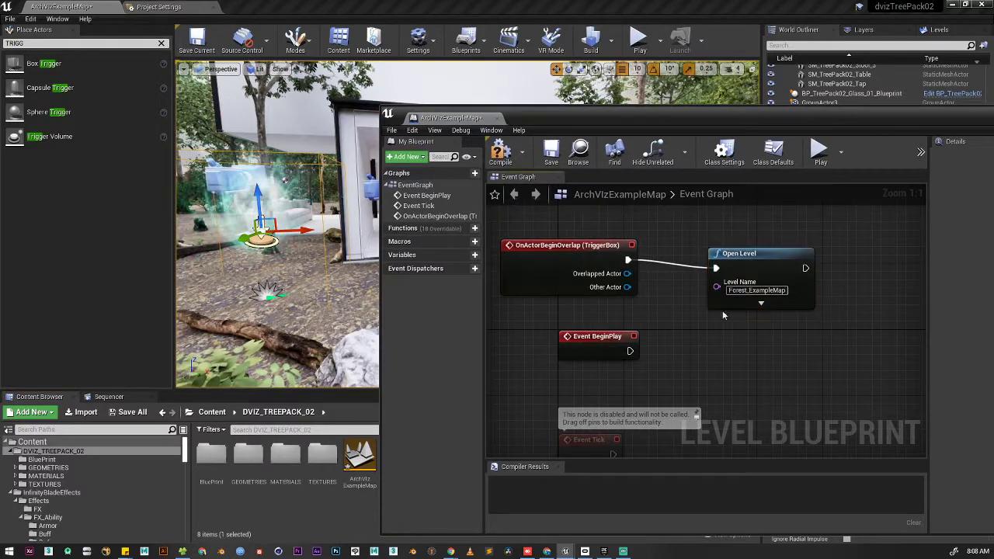
Compile and save the ArchVizExampleMap level blueprint, and return to the level editor
{"action": "left_click", "coordinate": [501, 151]}
{"action": "left_click", "coordinate": [551, 152]}
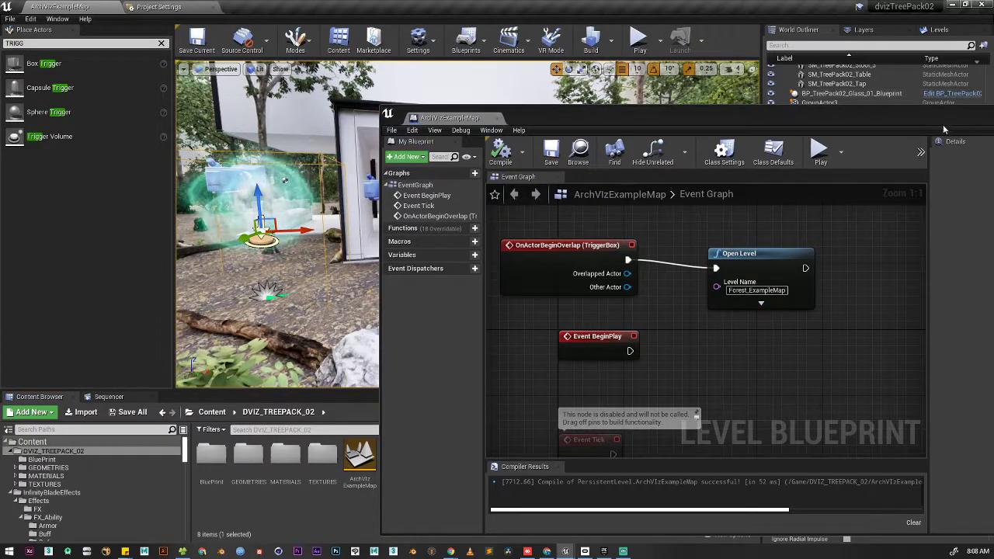
{"action": "left_click_drag", "start_coordinate": [948, 122], "coordinate": [602, 135]}
{"action": "left_click", "coordinate": [701, 124]}
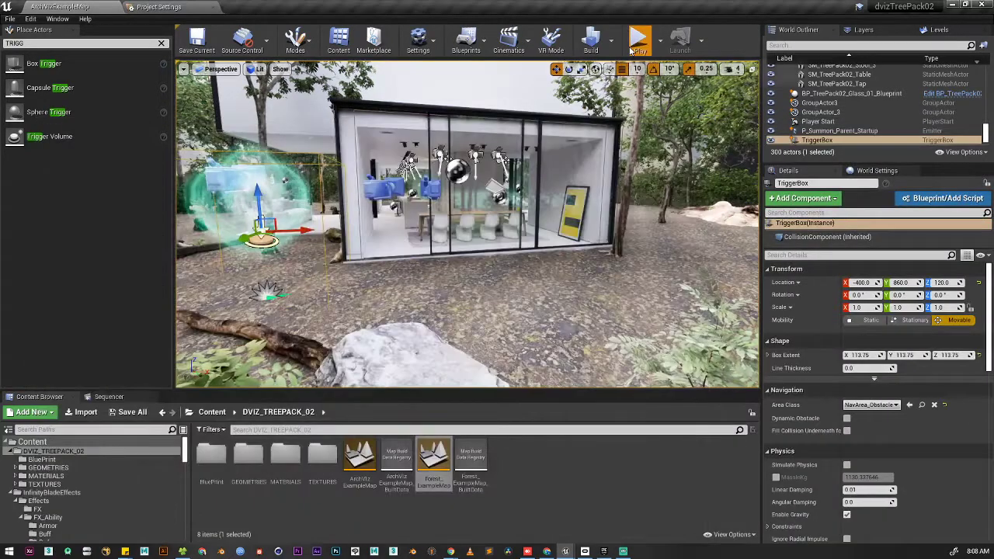
Play the level and move the player through the trigger boxes of both maps to test the level switching
{"action": "left_click", "coordinate": [636, 43]}
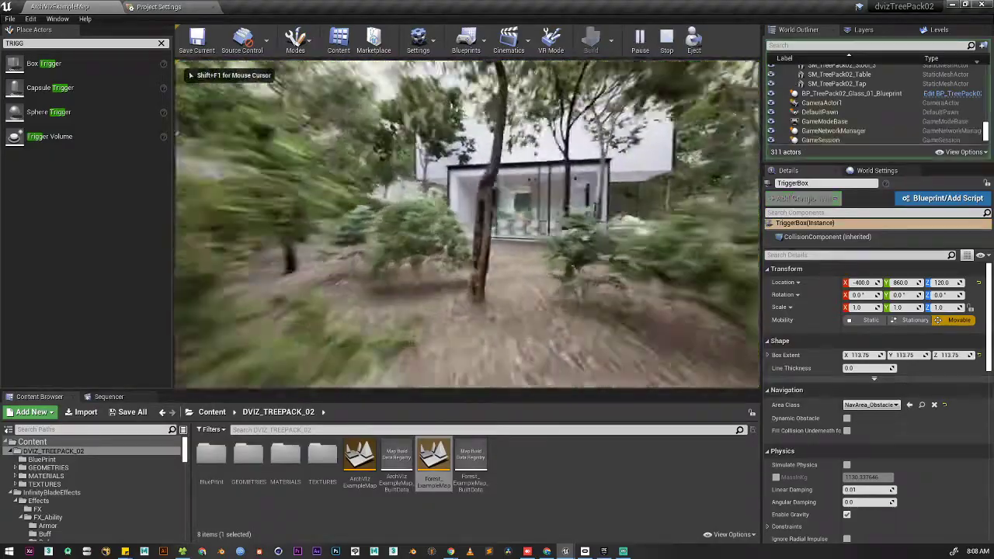
{"action": "key", "text": "w"}
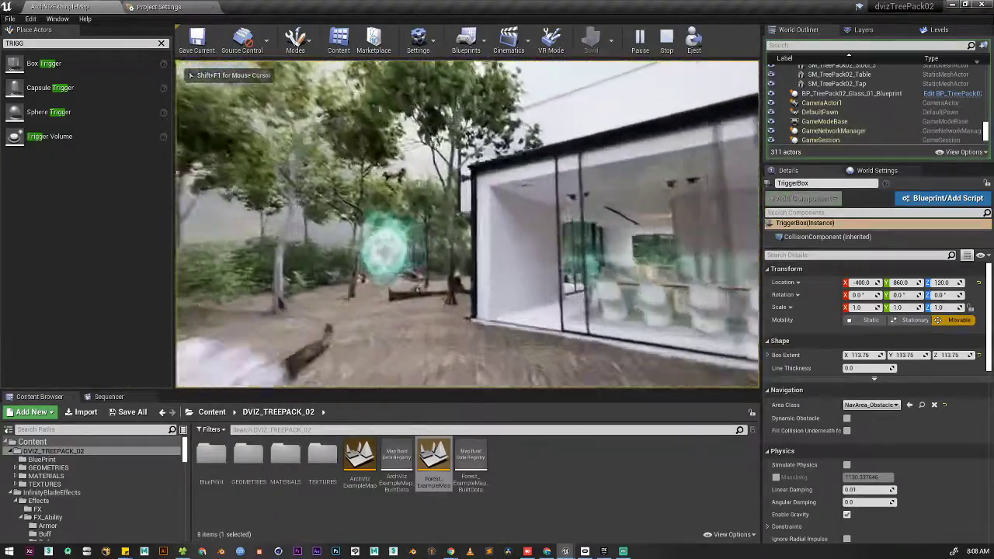
{"action": "key", "text": "w"}
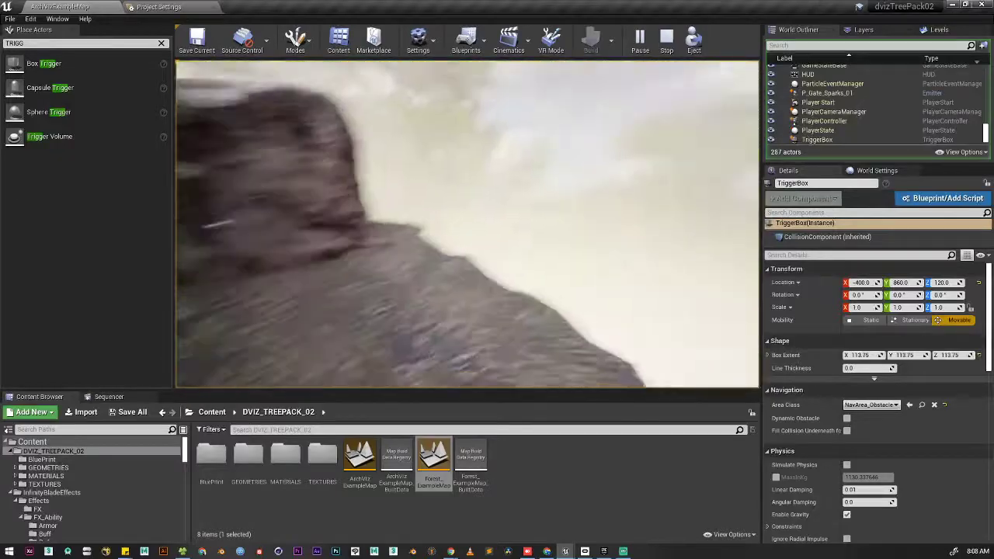
{"action": "key", "text": "w"}
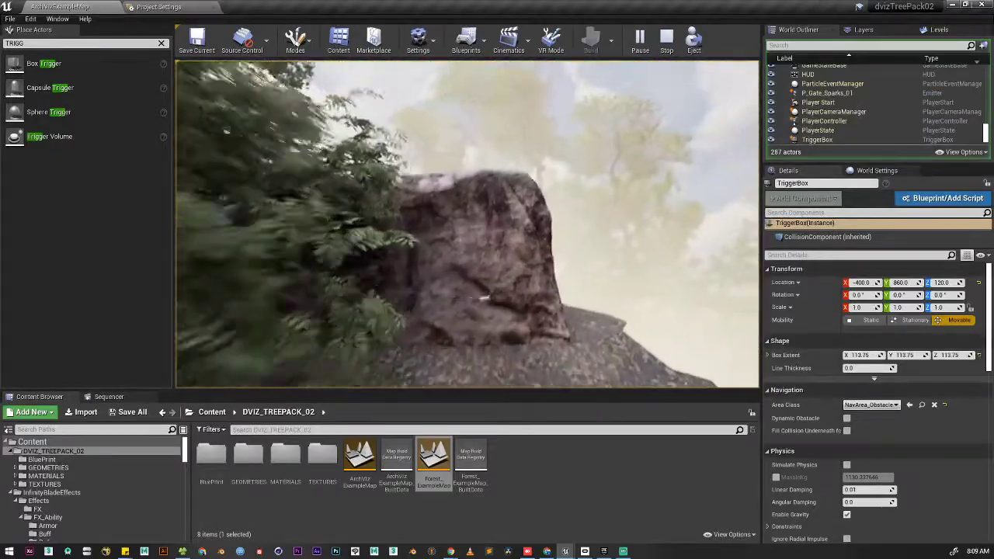
{"action": "key", "text": "w"}
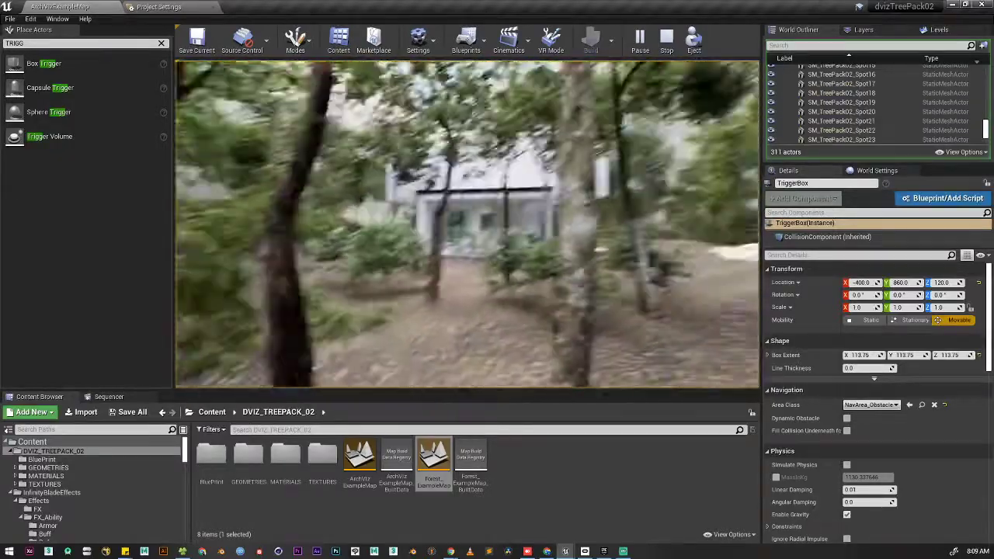
{"action": "key", "text": "w"}
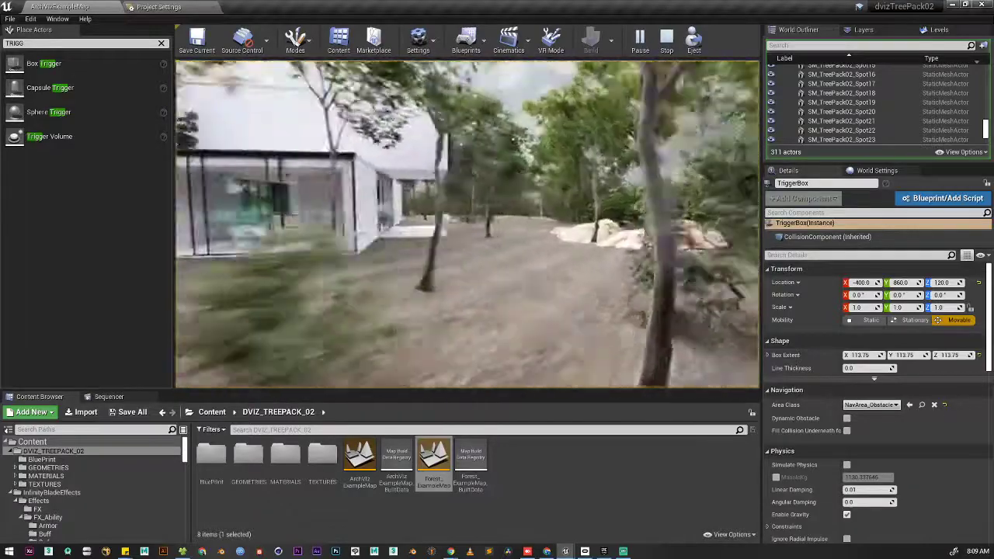
{"action": "key", "text": "w"}
{"action": "key", "text": "w"}
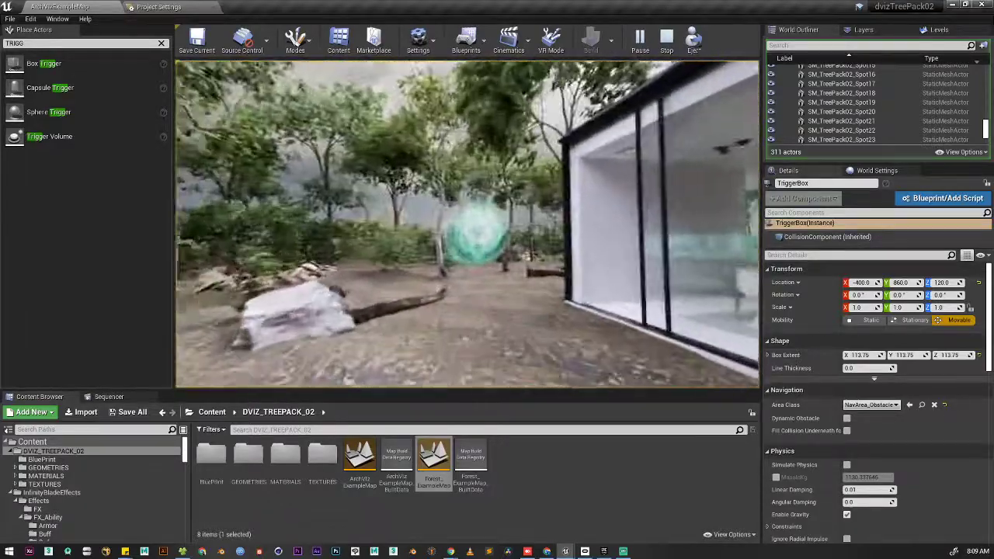